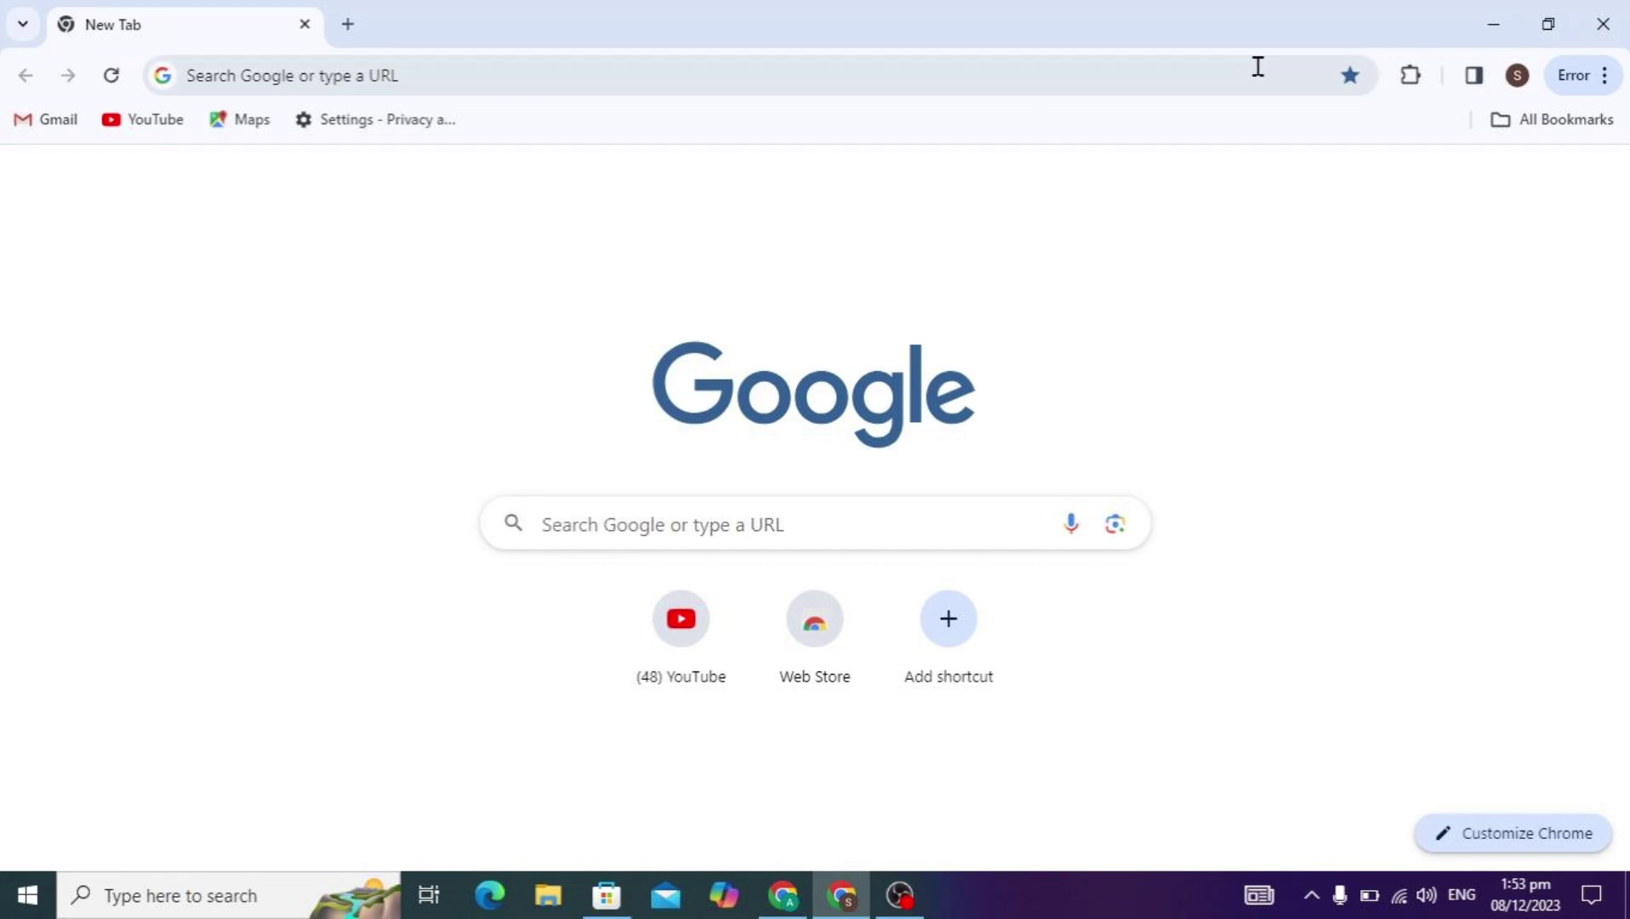
Step: Open Chrome's three-dot main menu from the new tab page
left_click(1604, 77)
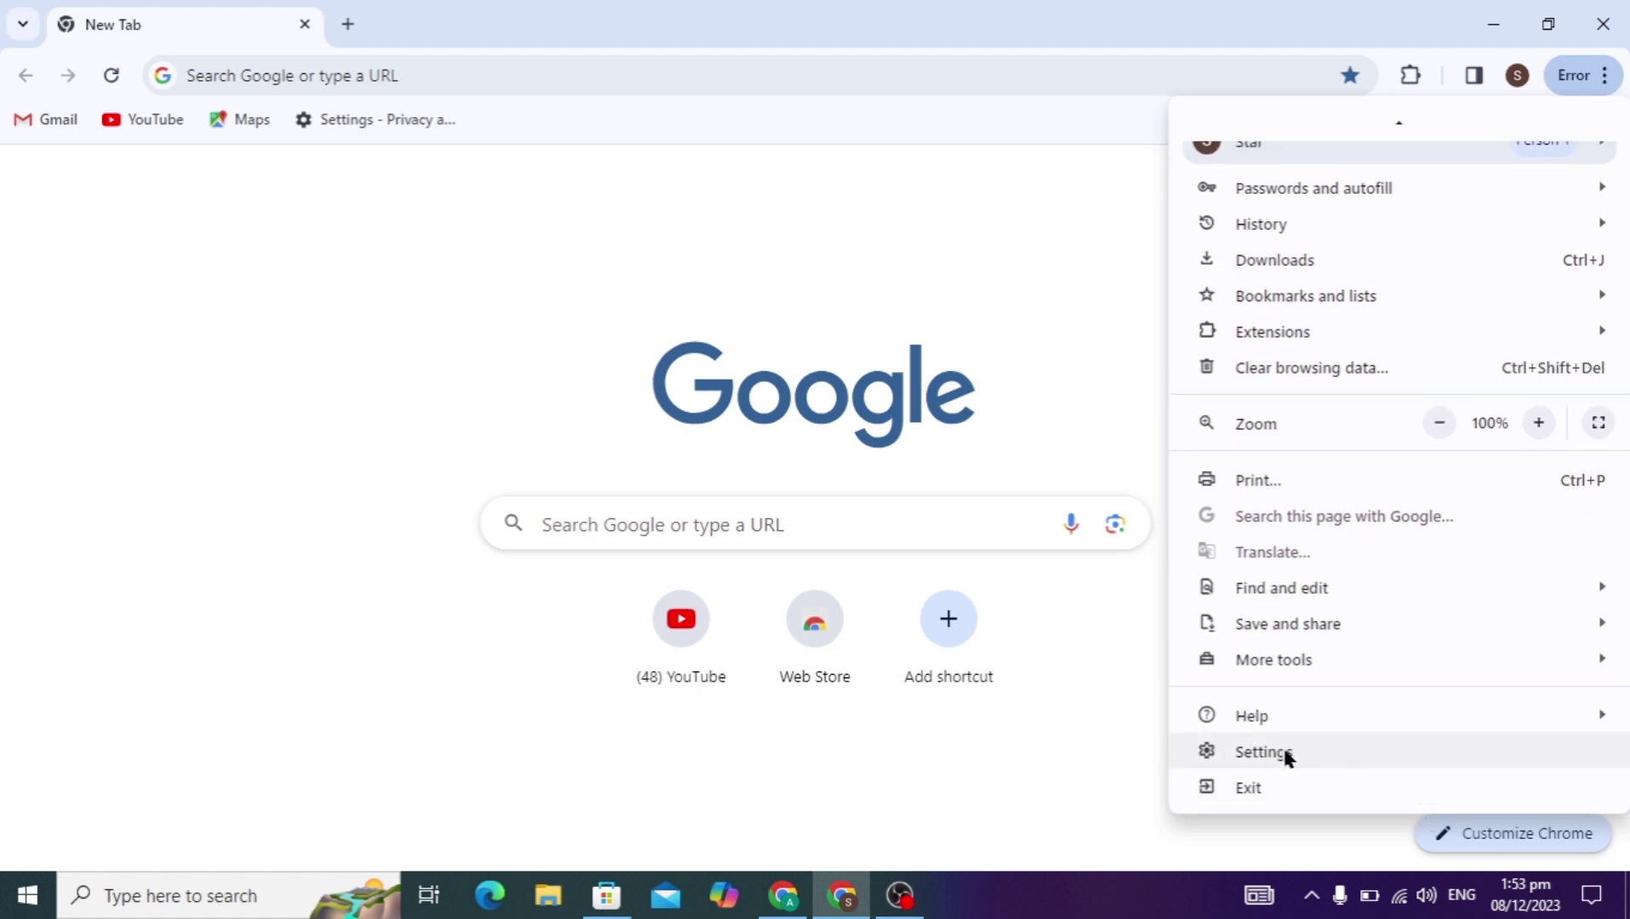
Step: Go to Settings, then Privacy and security, then the Security page showing secure DNS
left_click(1332, 757)
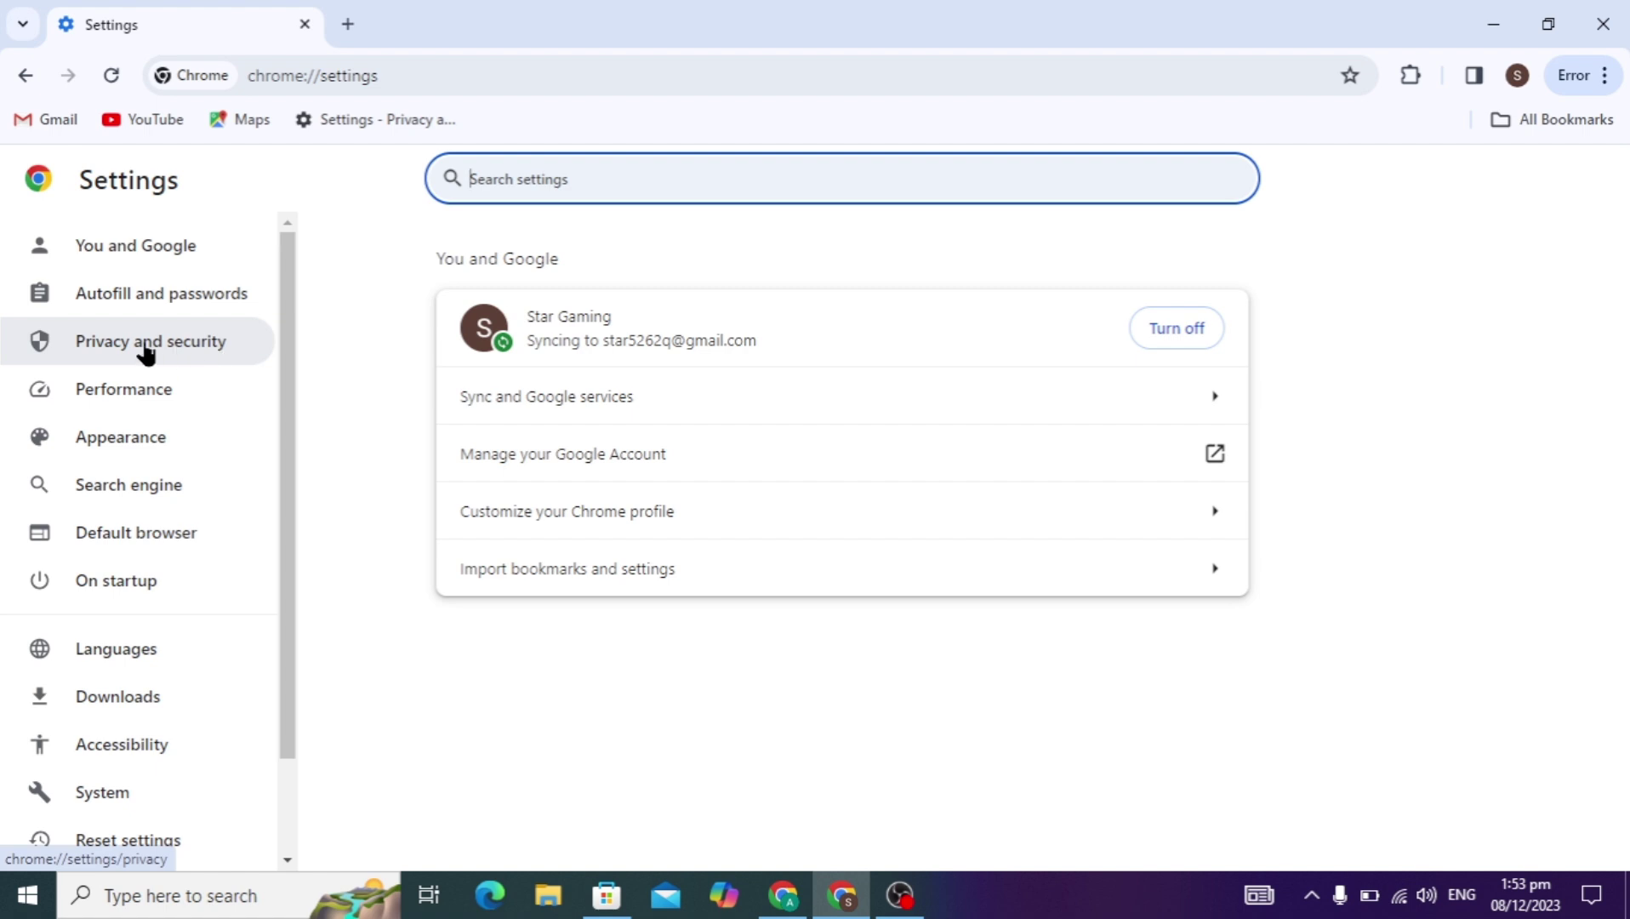
left_click(179, 354)
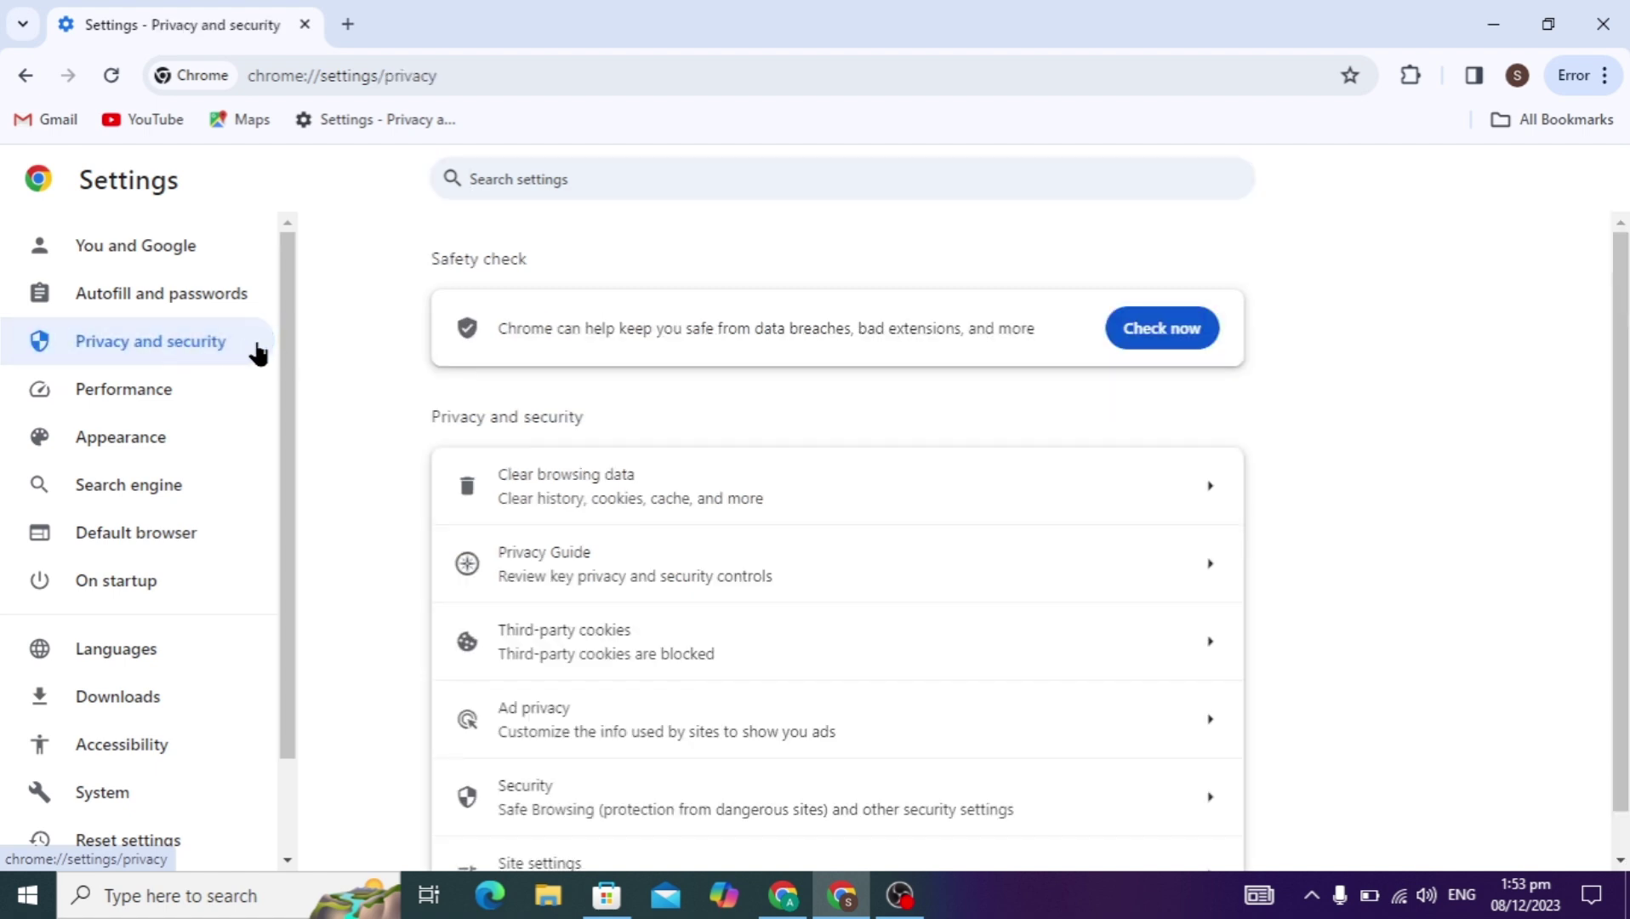
scroll(895, 599, "down", 1)
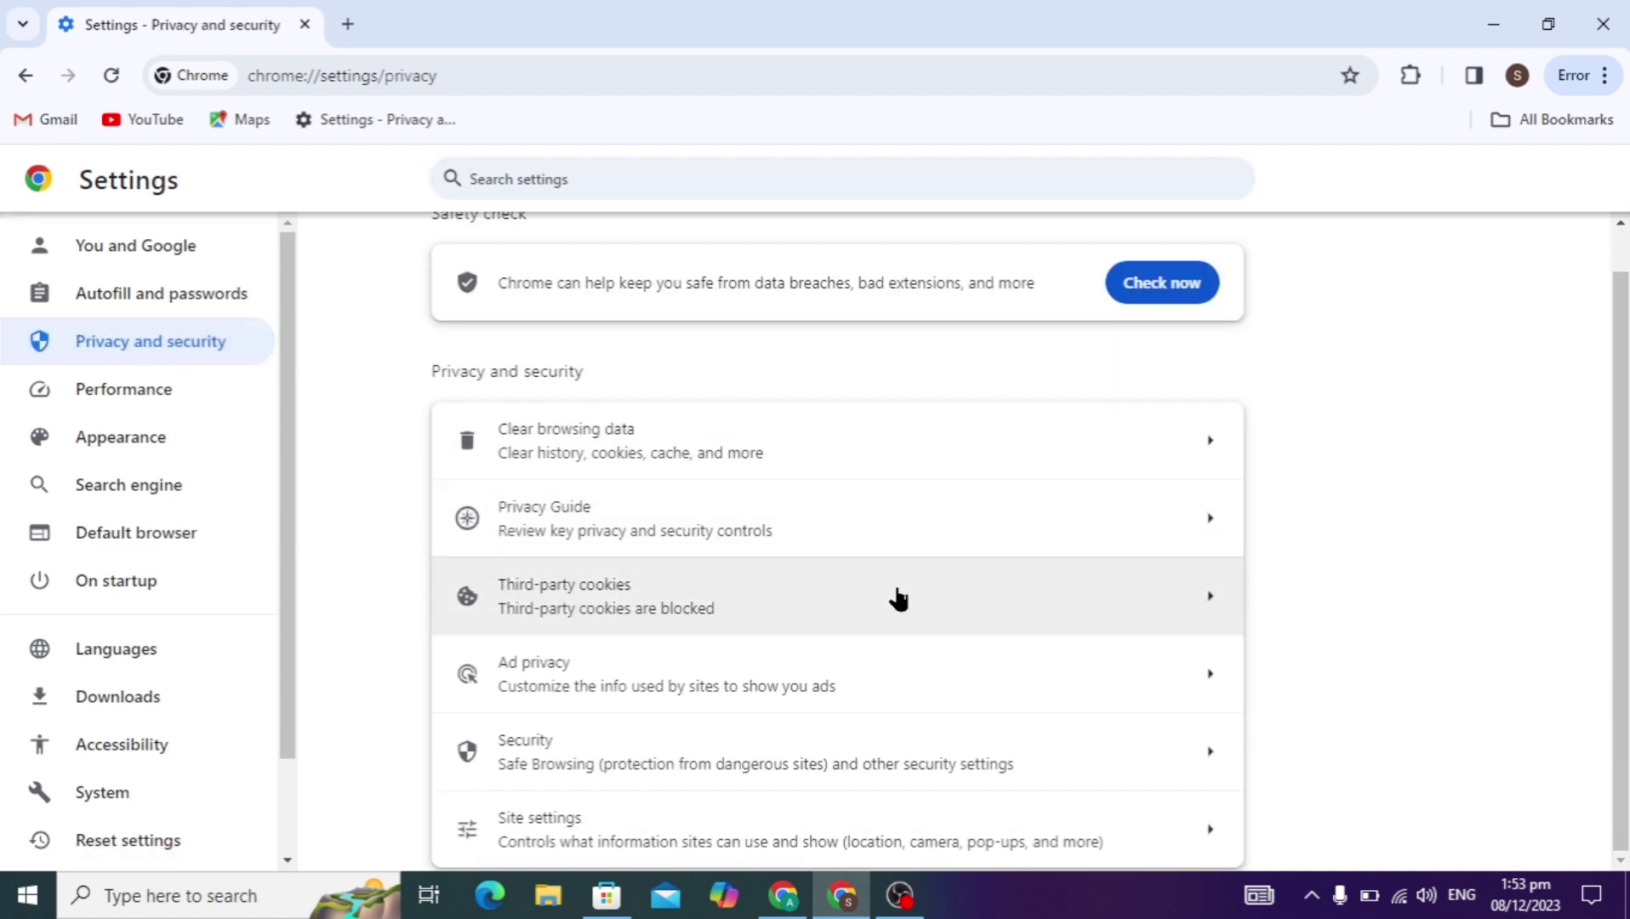
left_click(817, 754)
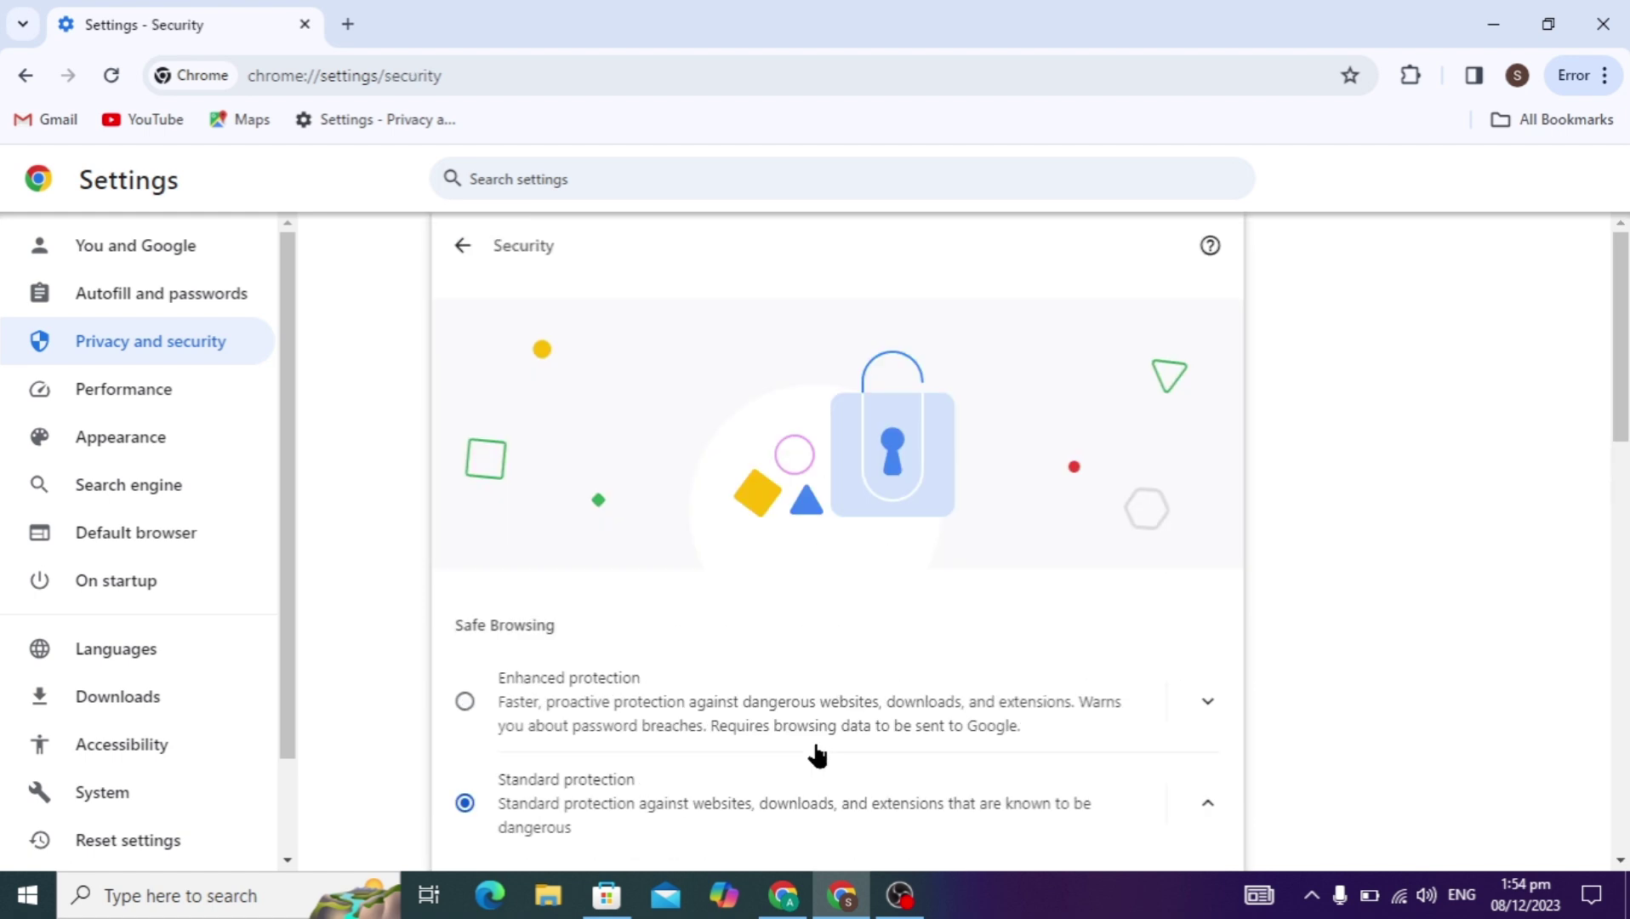
scroll(817, 754, "down", 2)
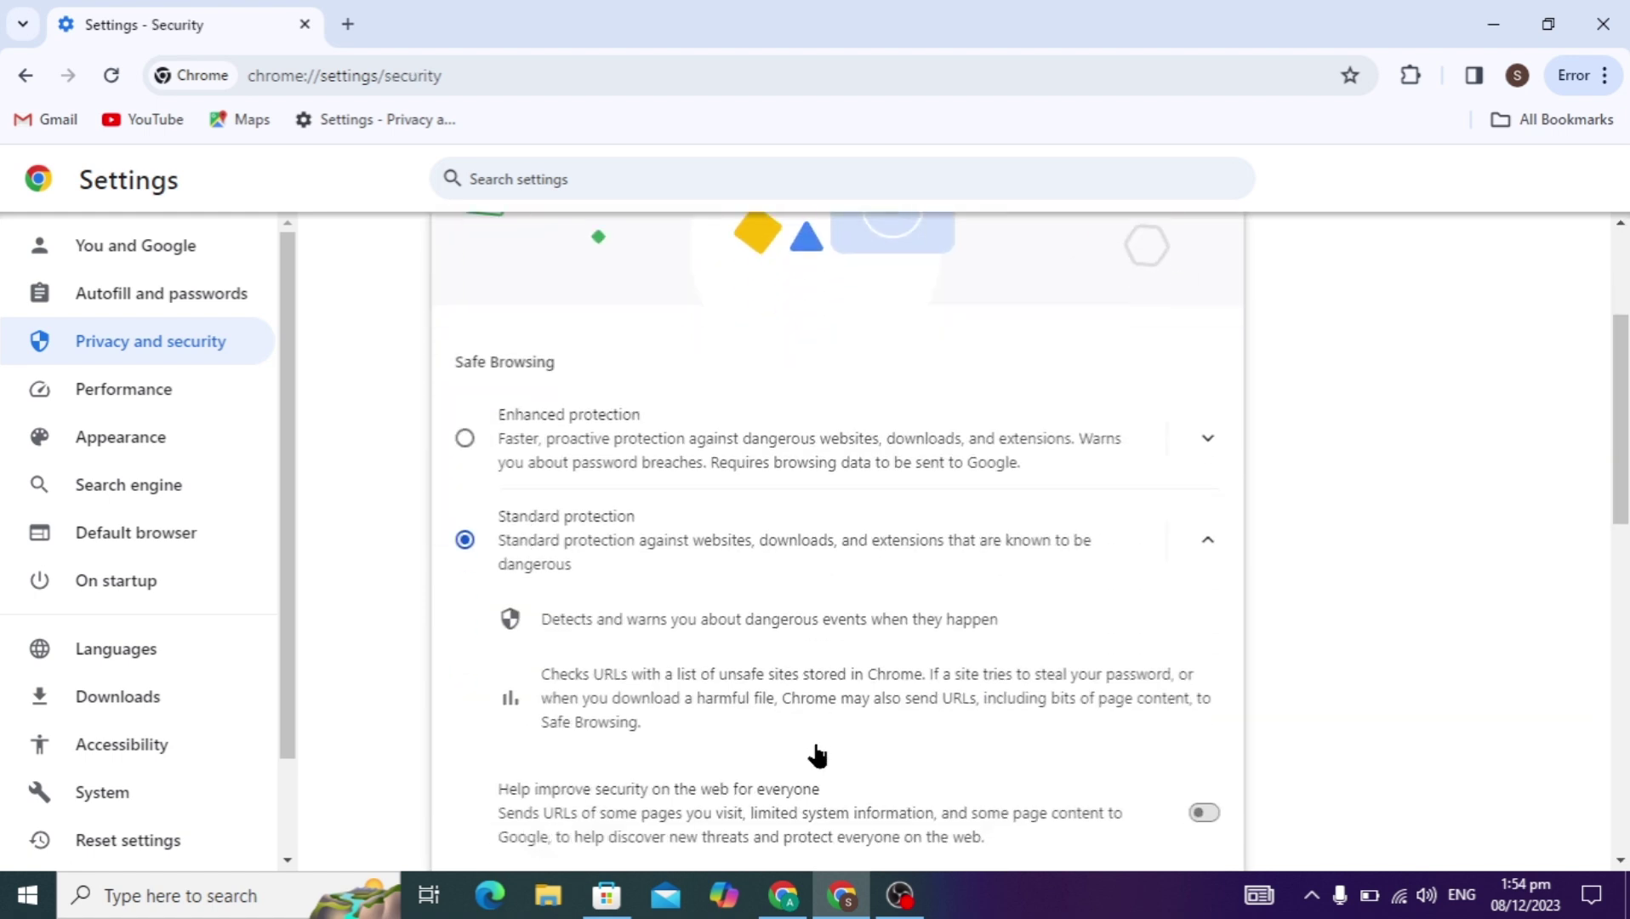
scroll(817, 754, "down", 1)
scroll(816, 754, "down", 2)
scroll(816, 753, "down", 3)
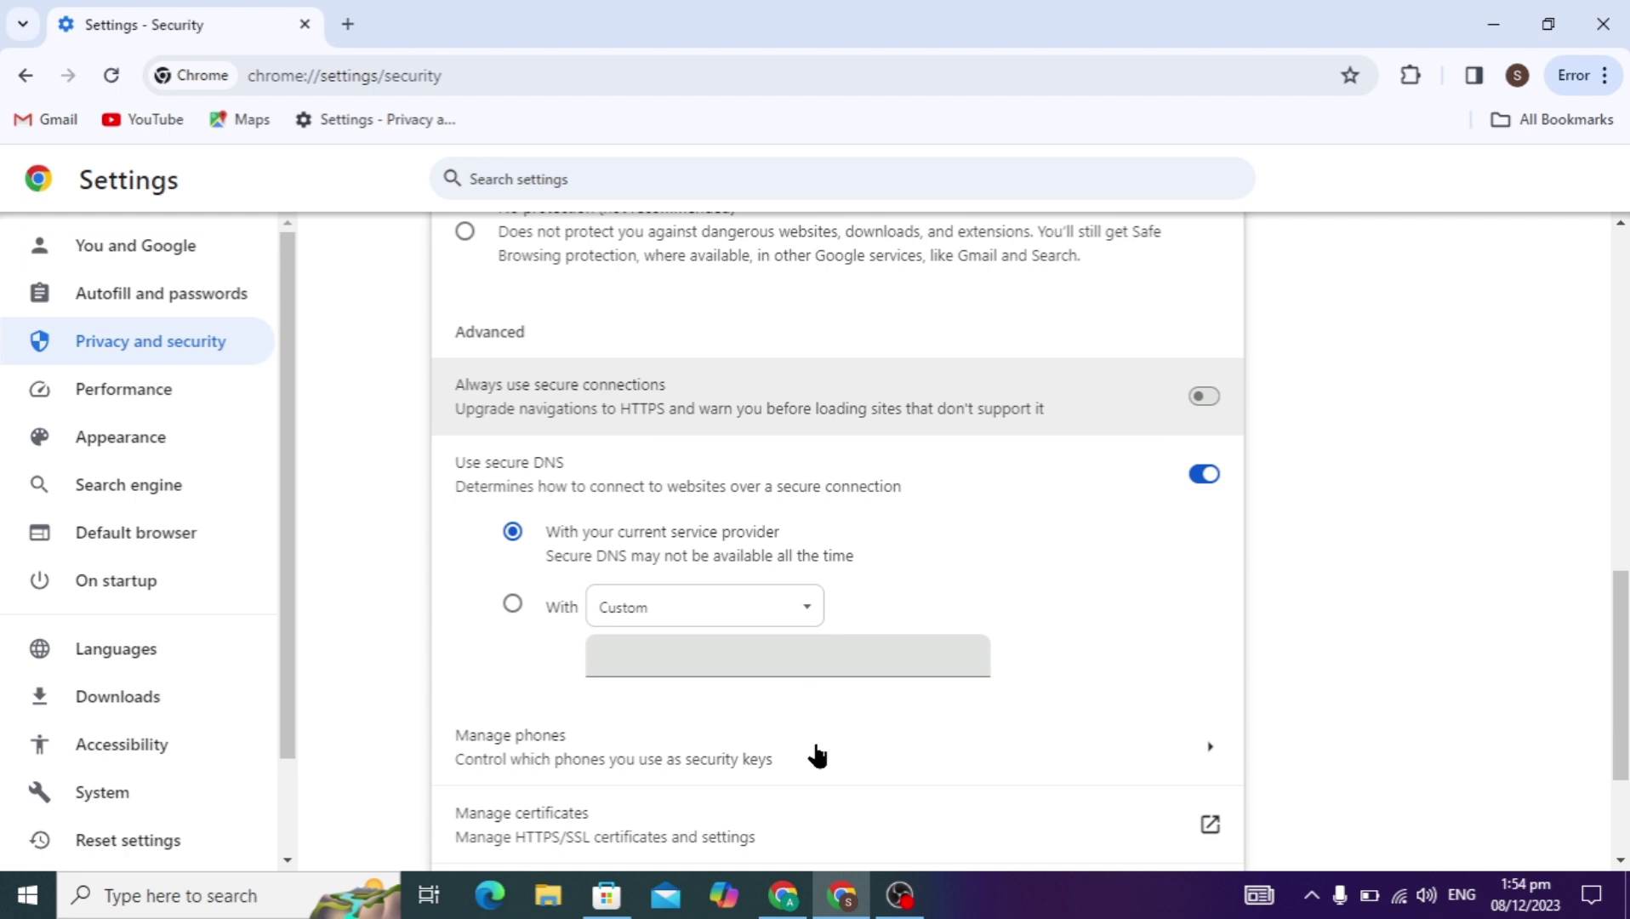
scroll(815, 755, "up", 1)
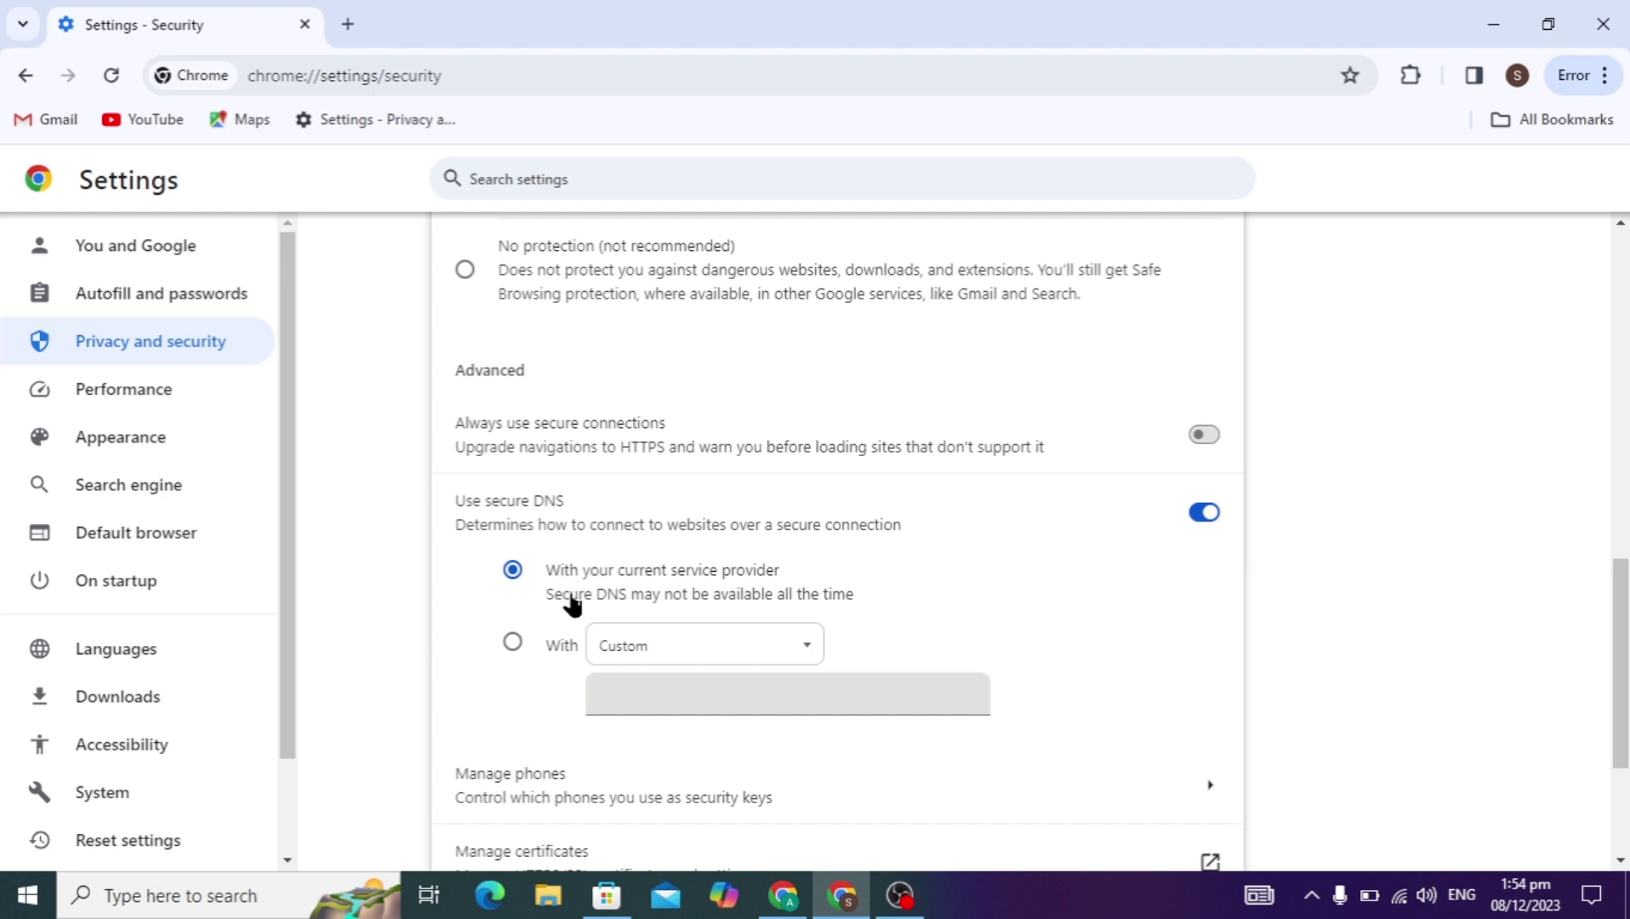
Step: Switch secure DNS to a custom provider and choose Cloudflare (1.1.1.1)
left_click(514, 645)
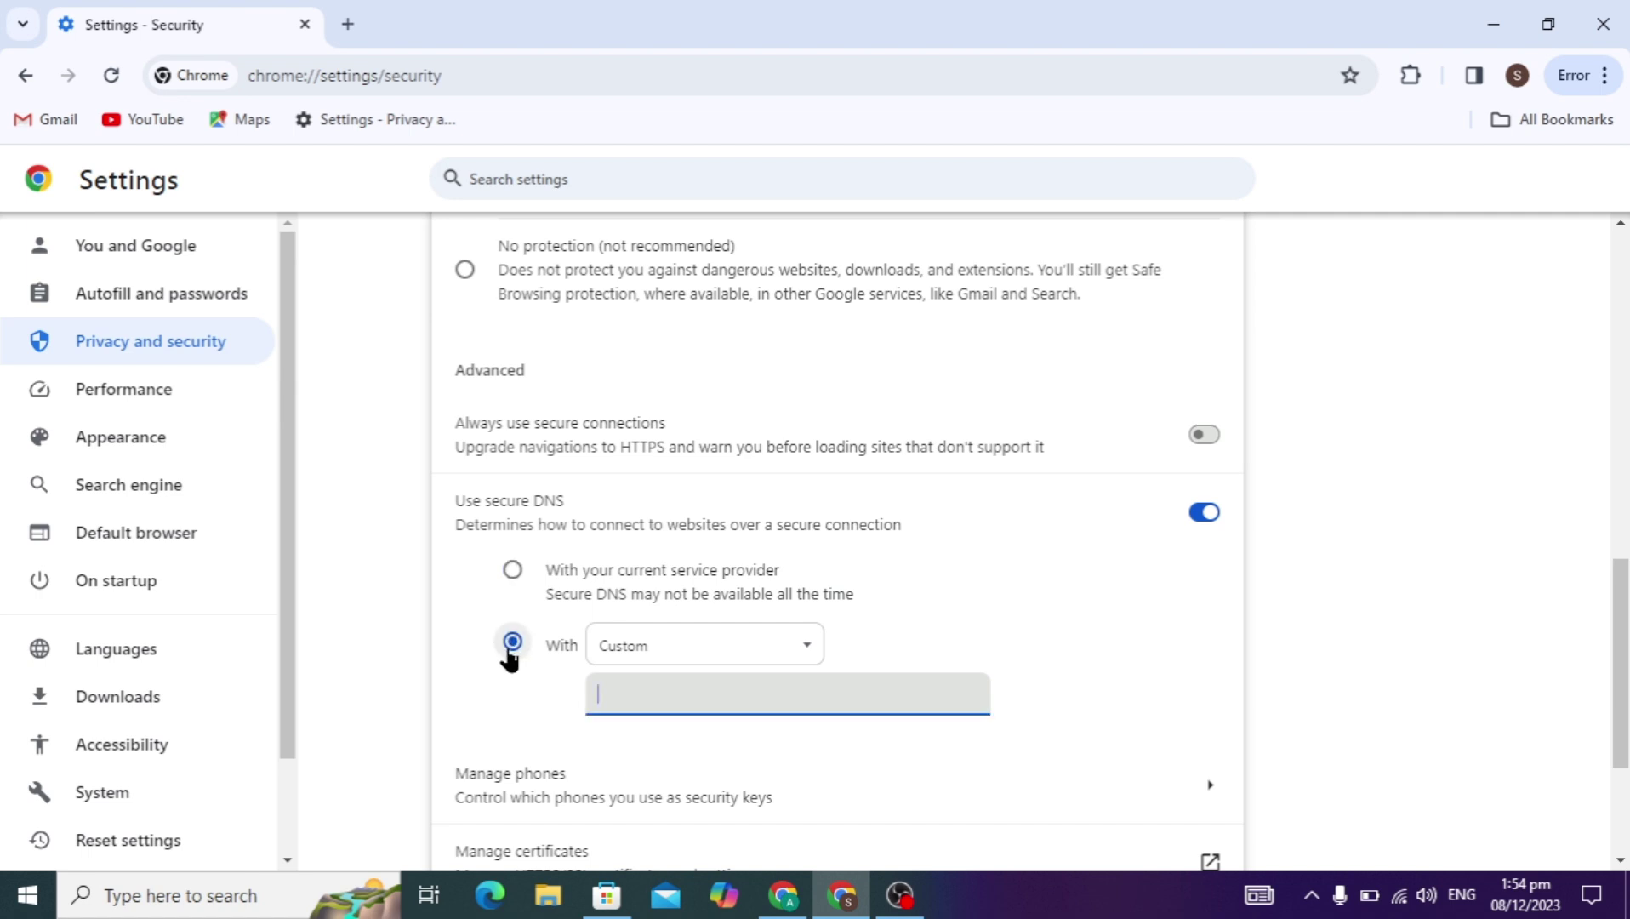
left_click(802, 647)
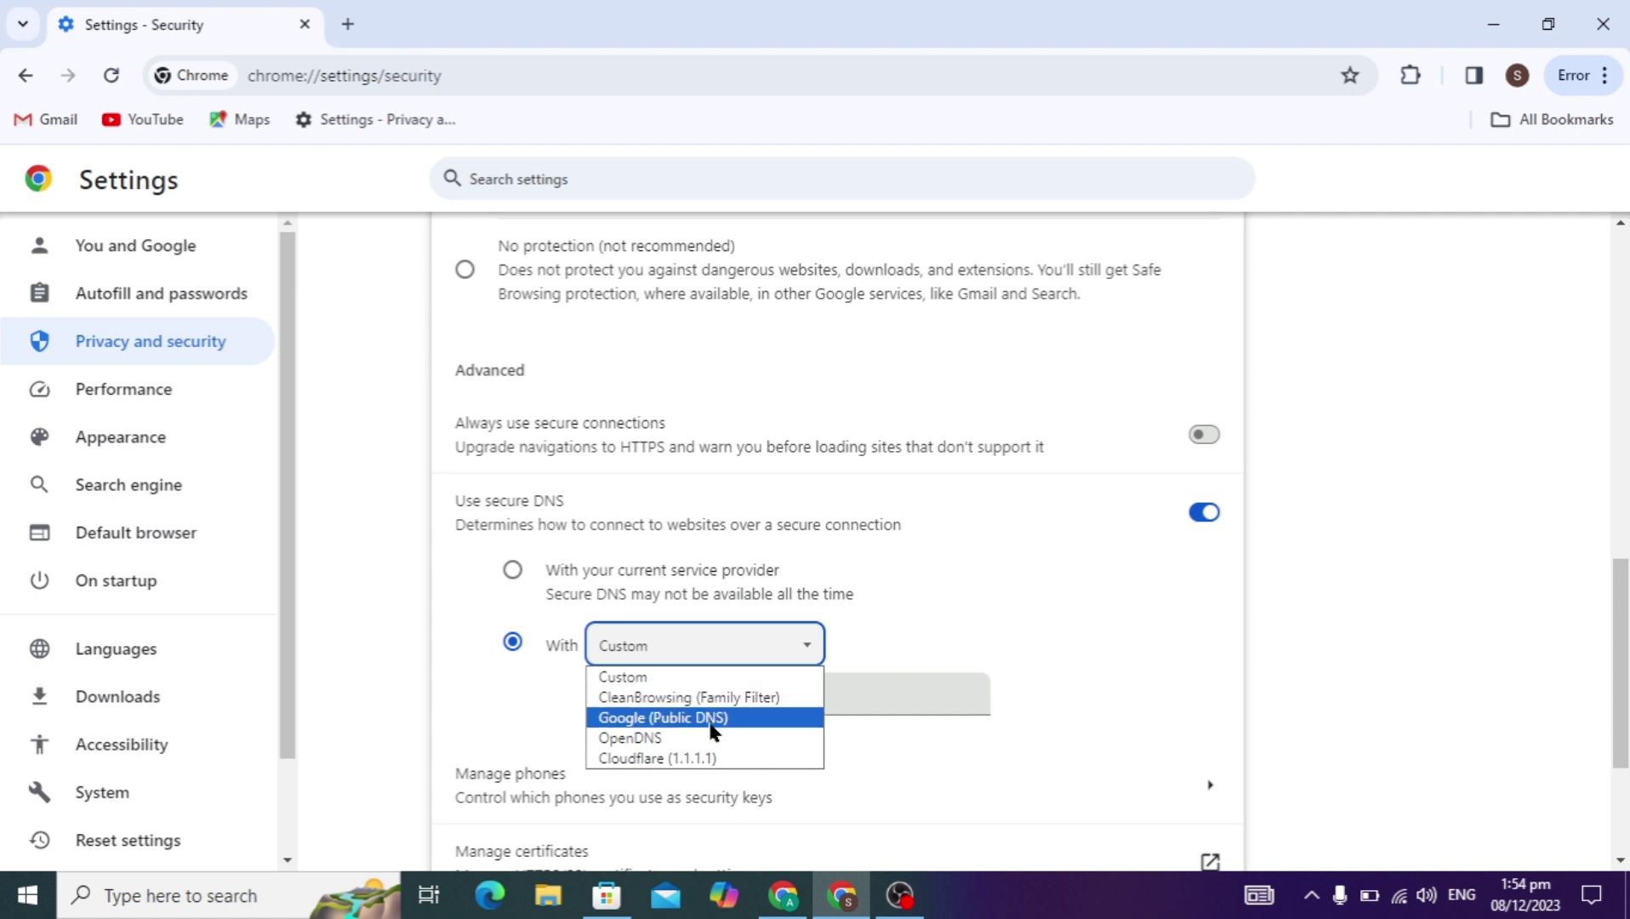
left_click(737, 760)
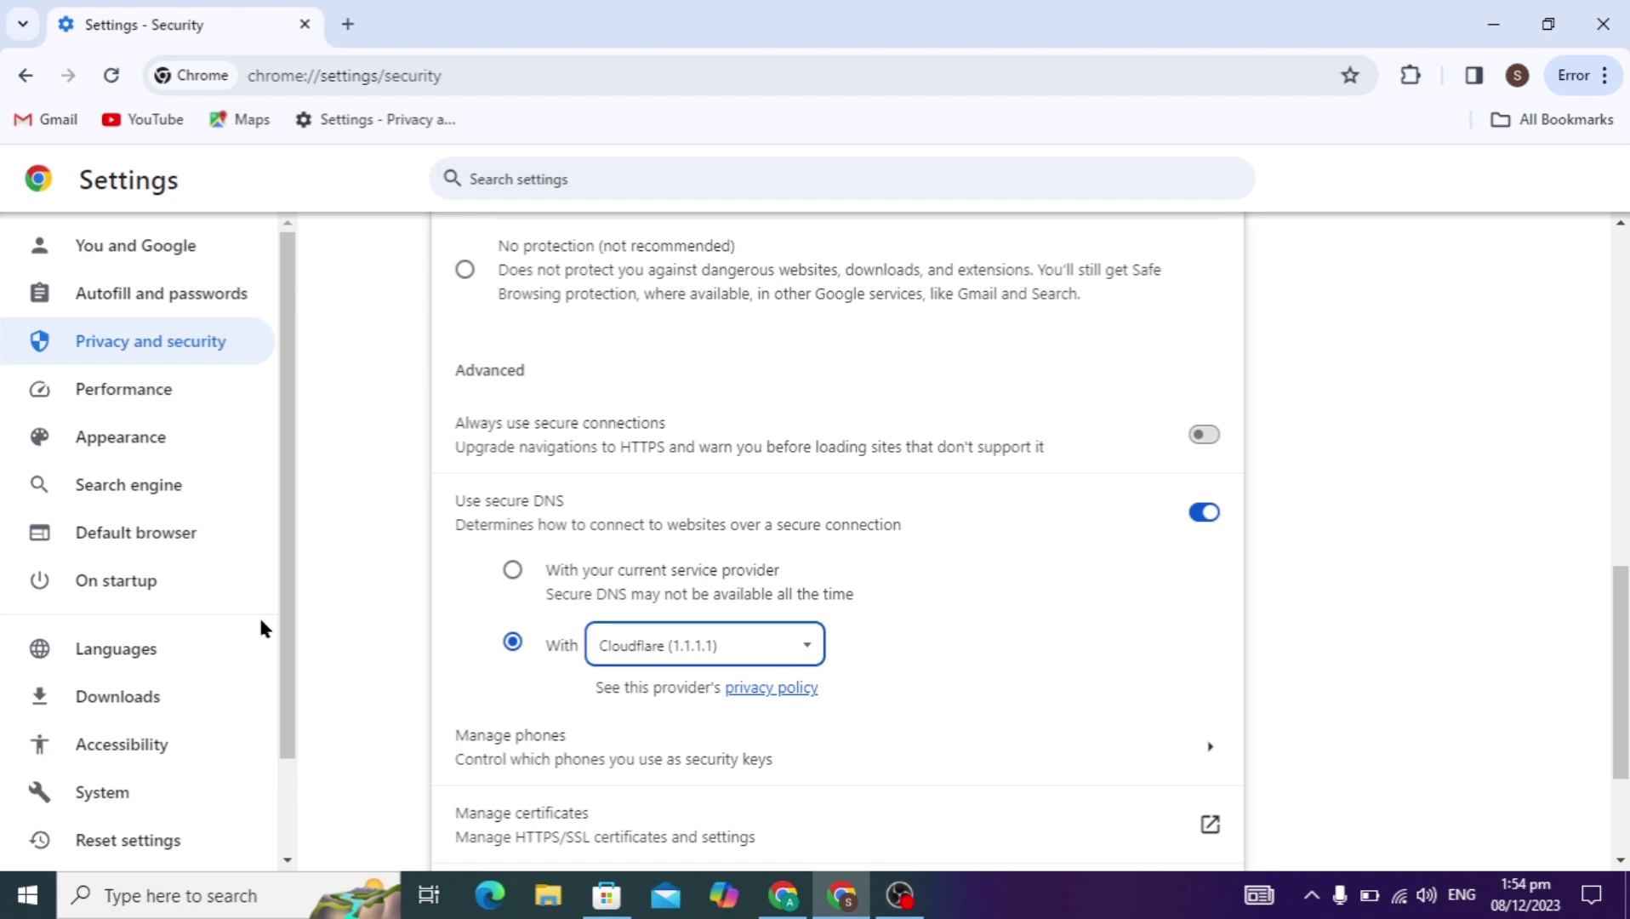
scroll(147, 700, "down", 2)
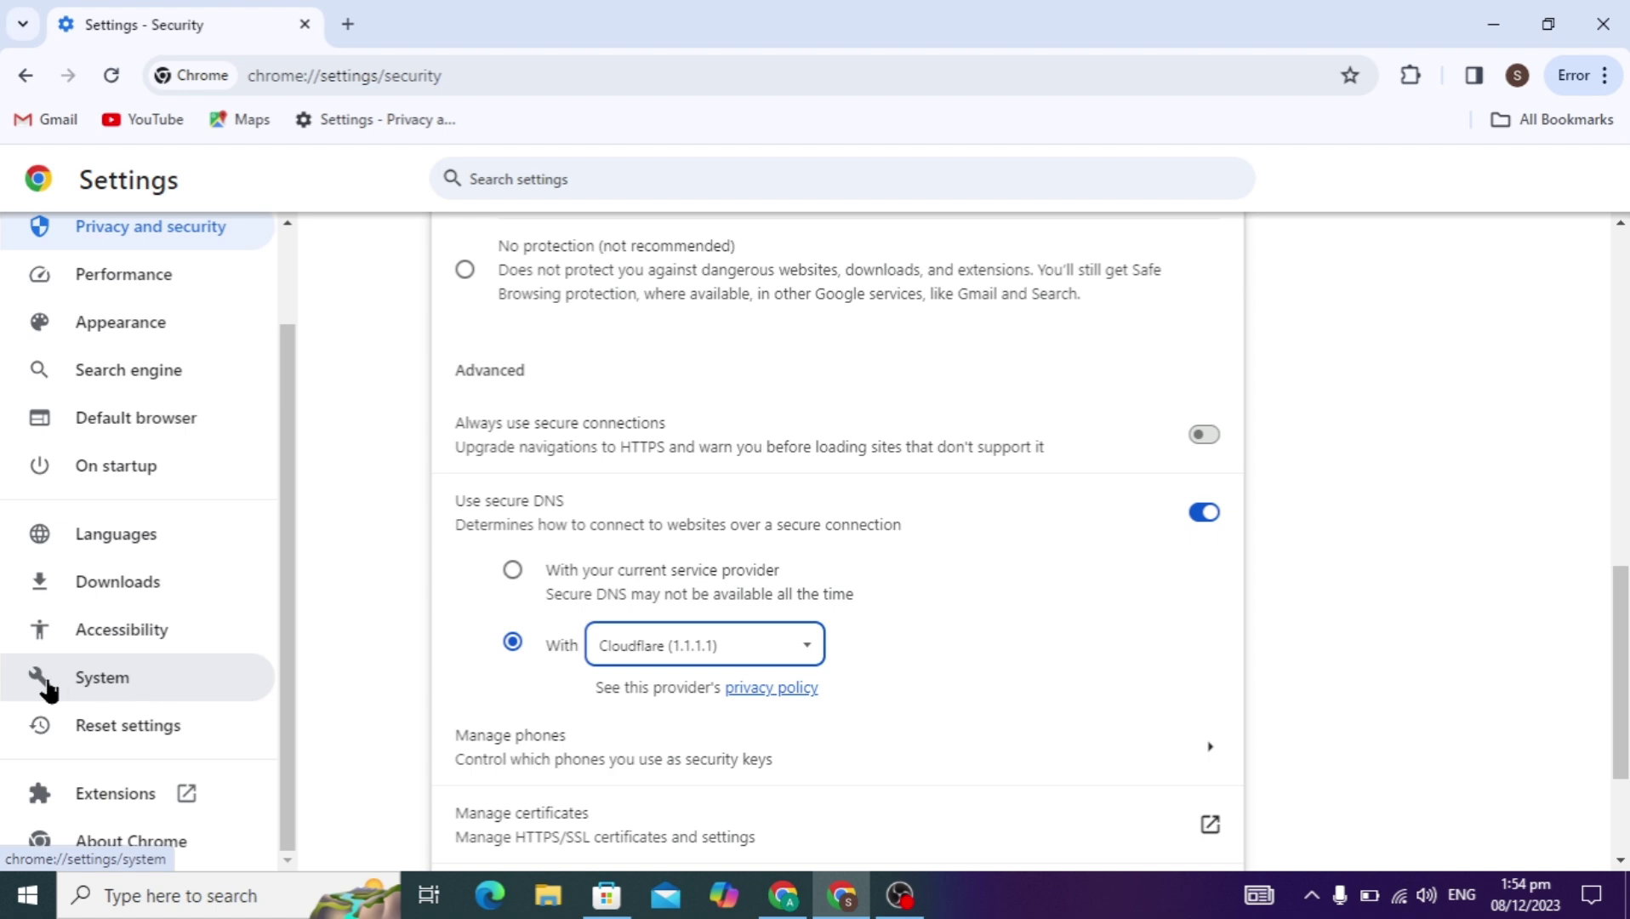
Step: Turn off 'Continue running background apps' in System settings
left_click(102, 685)
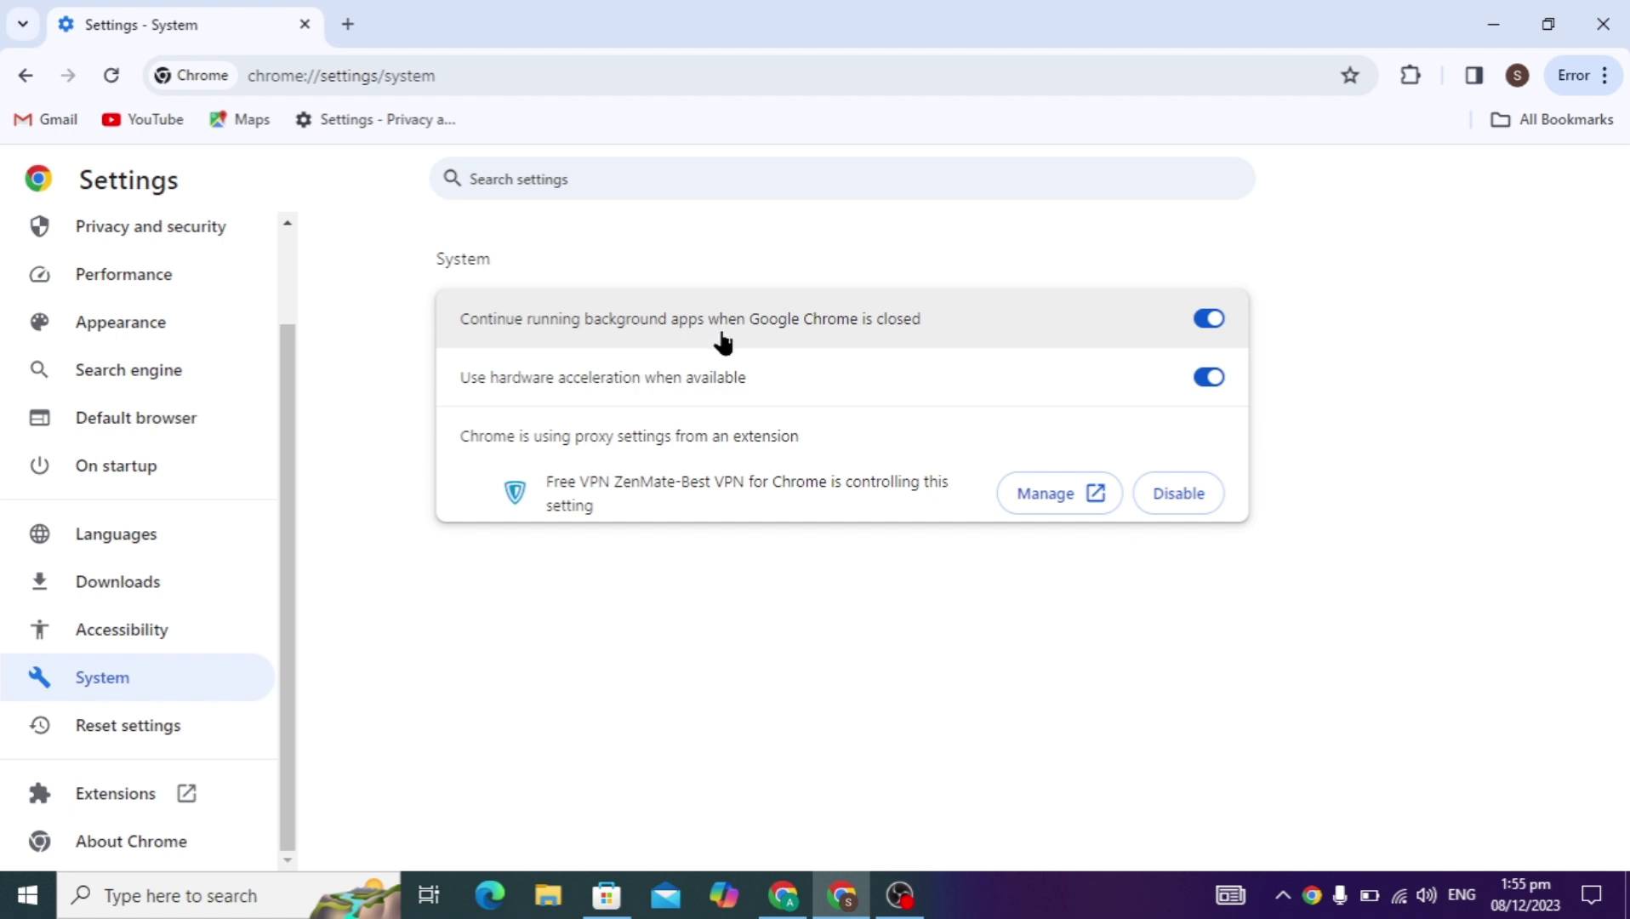
left_click(1207, 321)
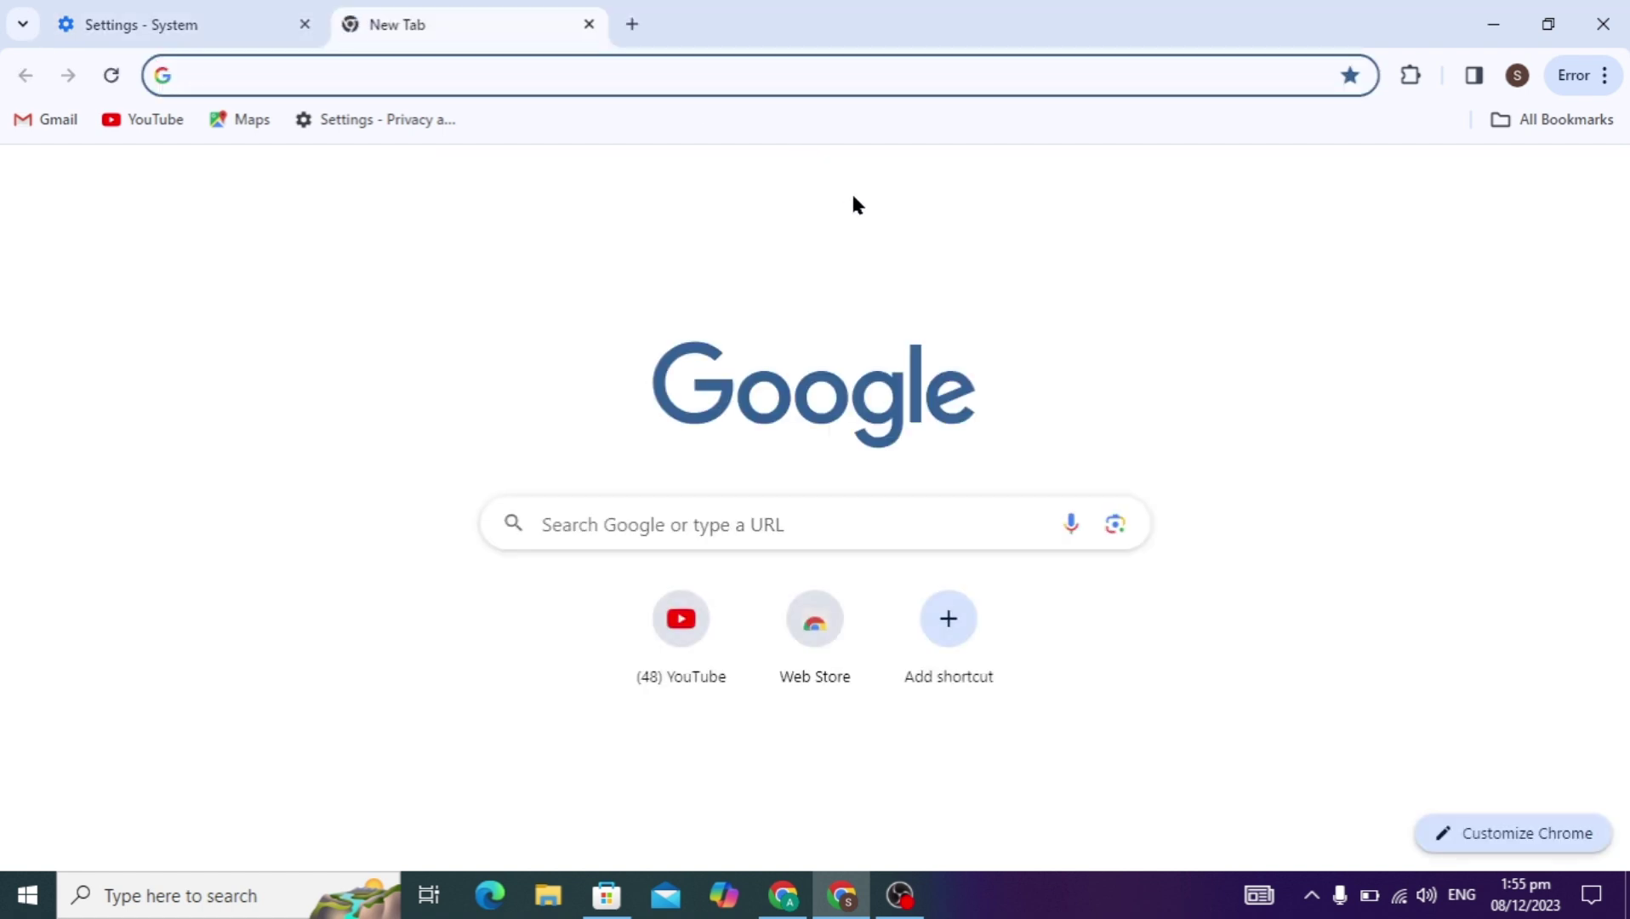
type("chro")
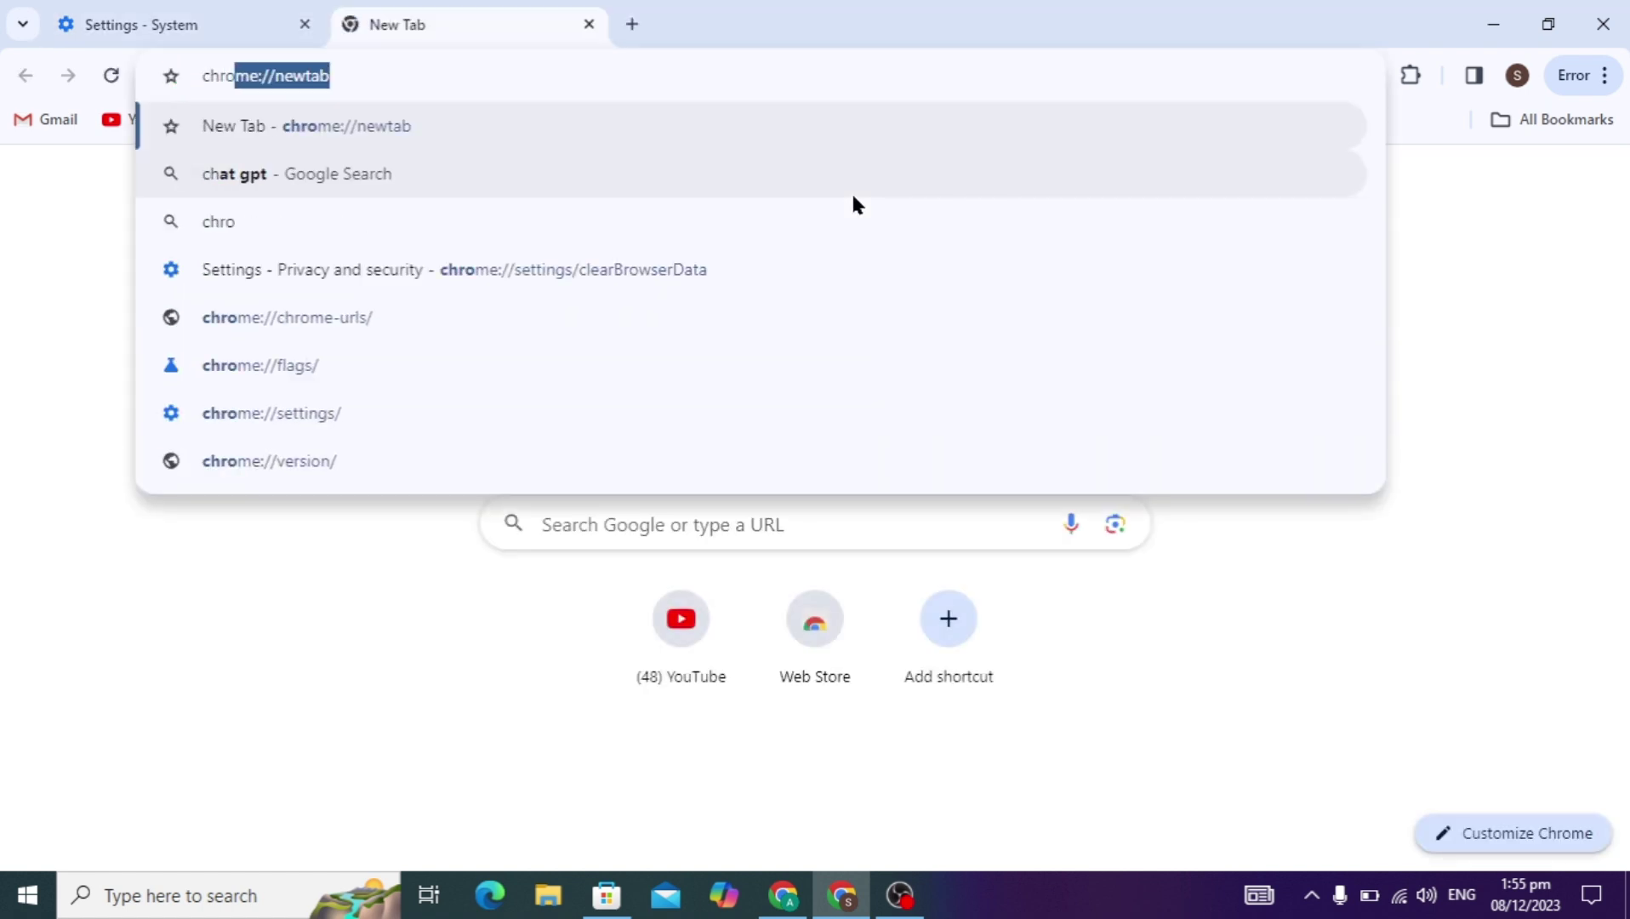
type("me")
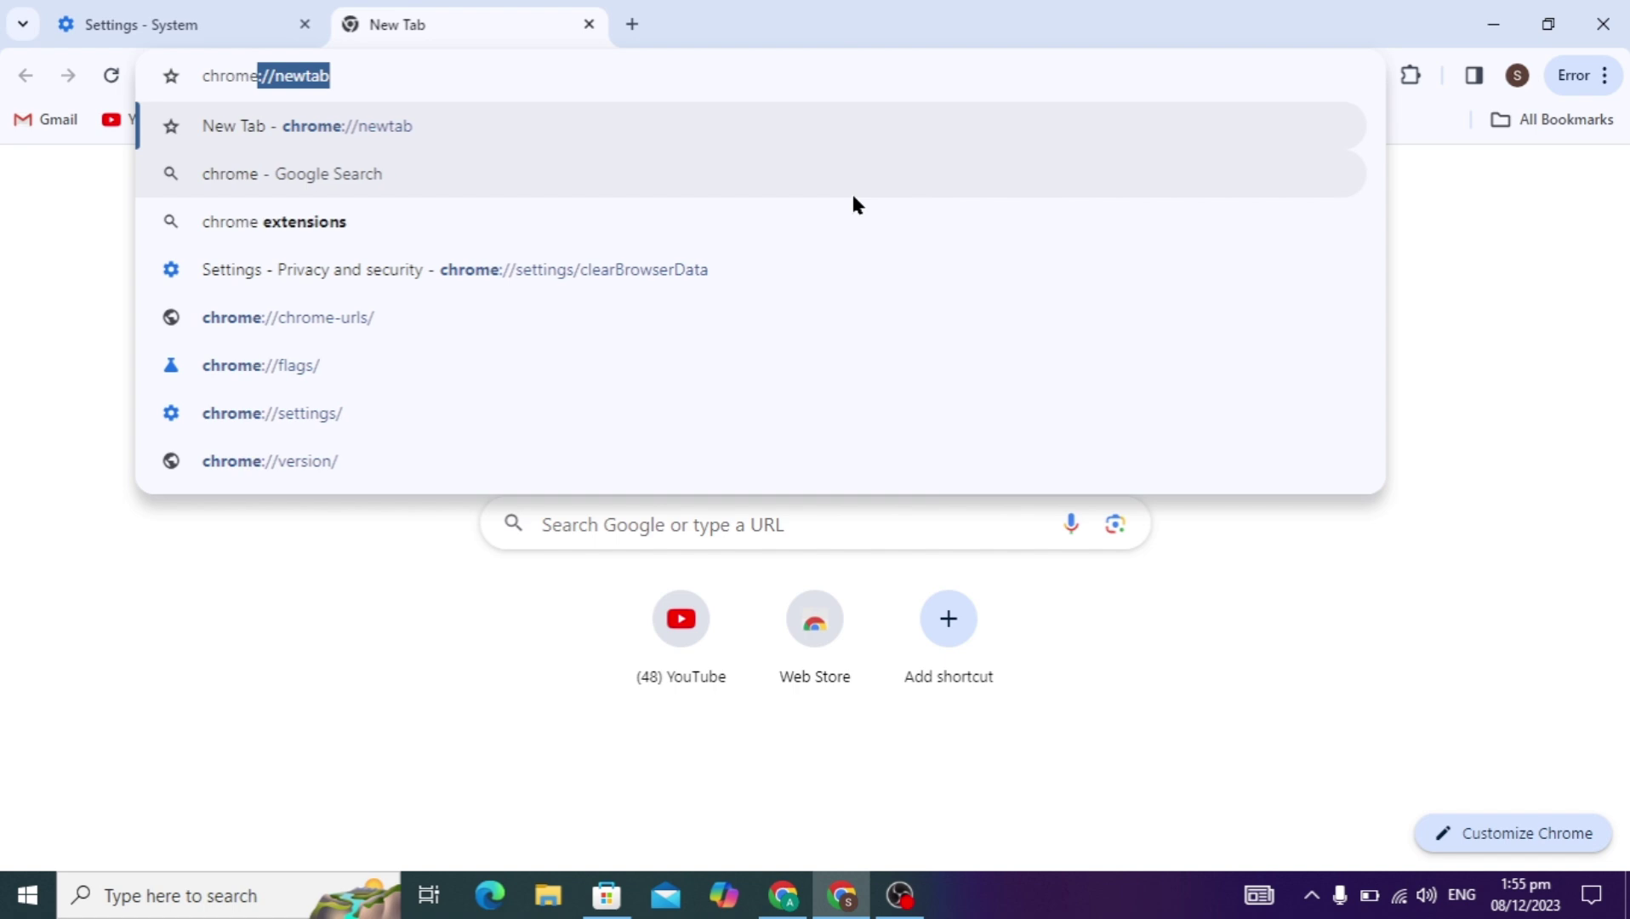
type("://")
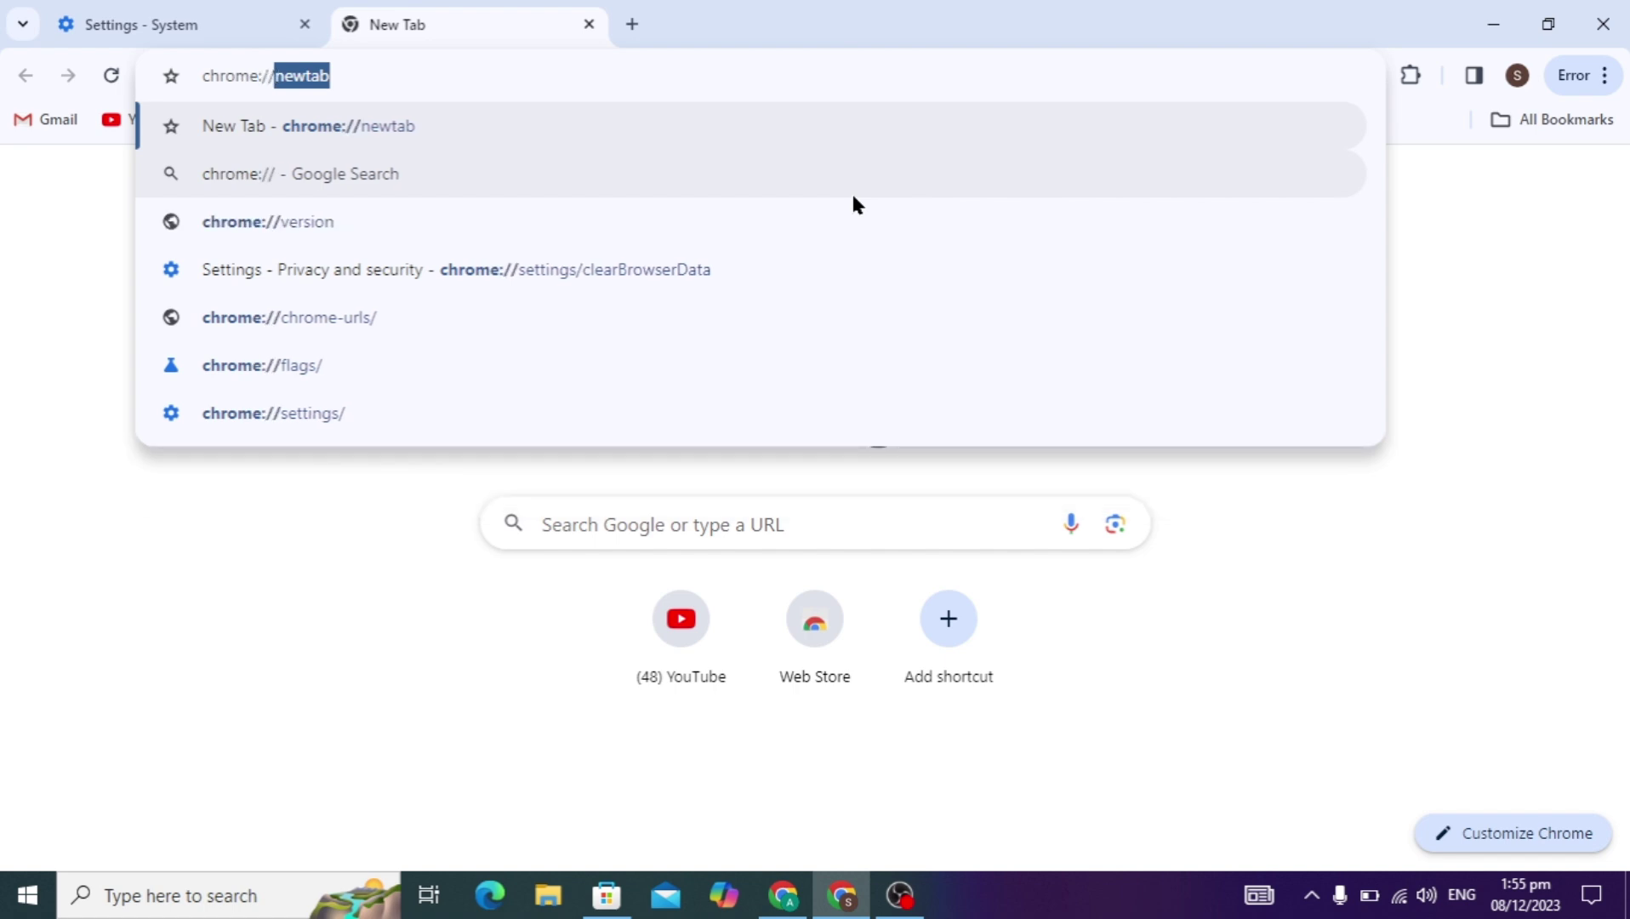
type("flag")
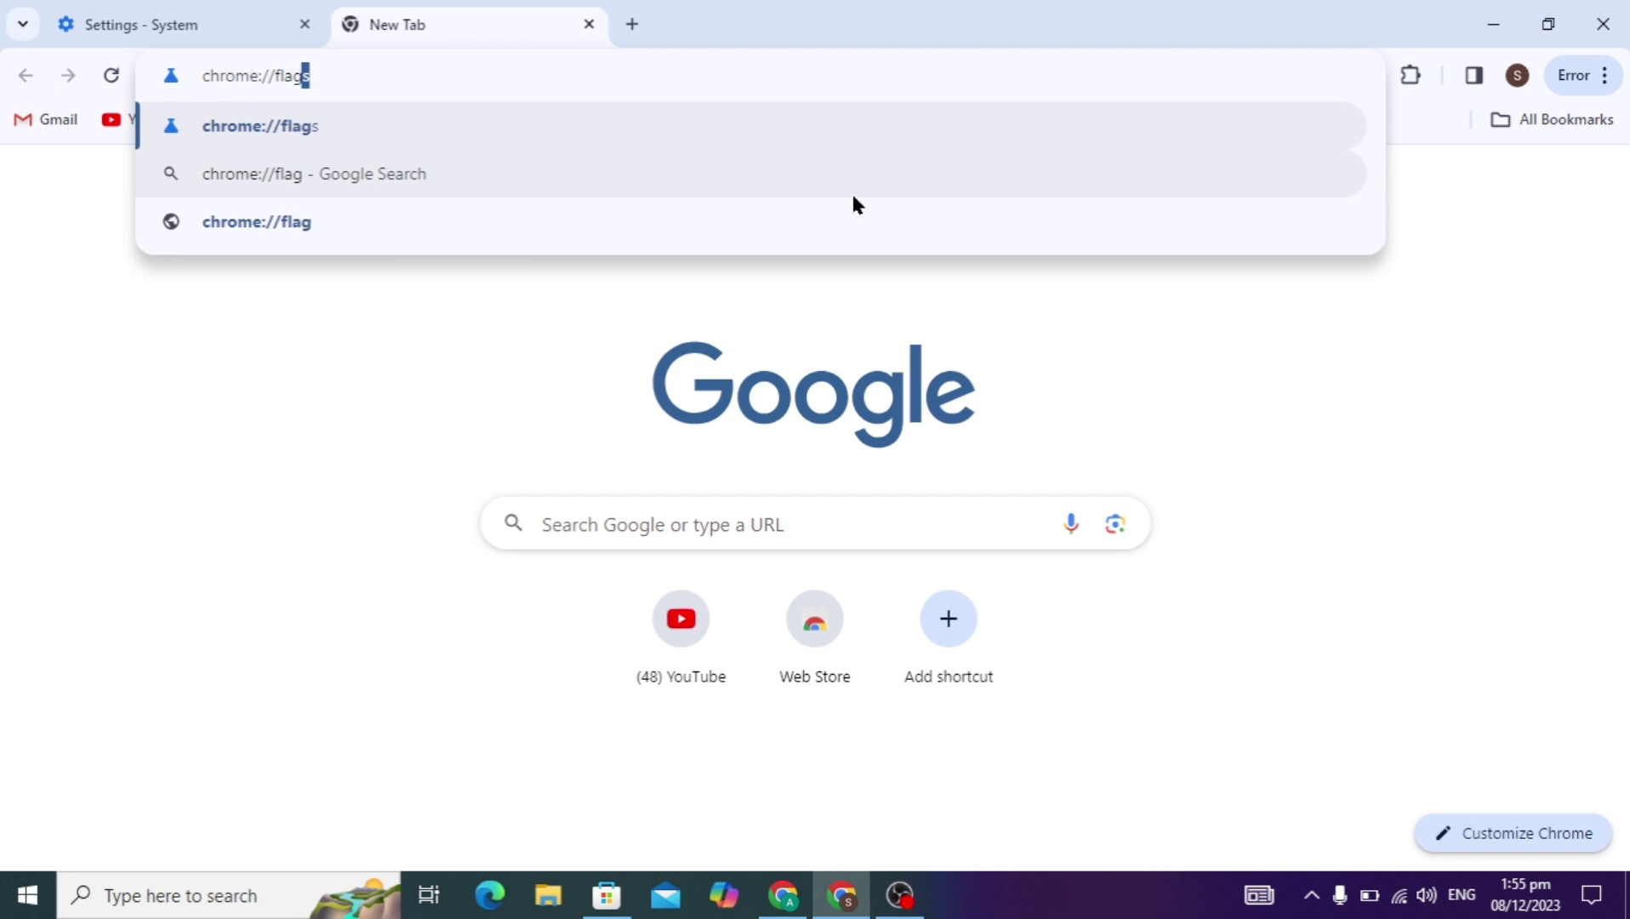
type("s")
Step: Load chrome://flags in the new tab
key("Return")
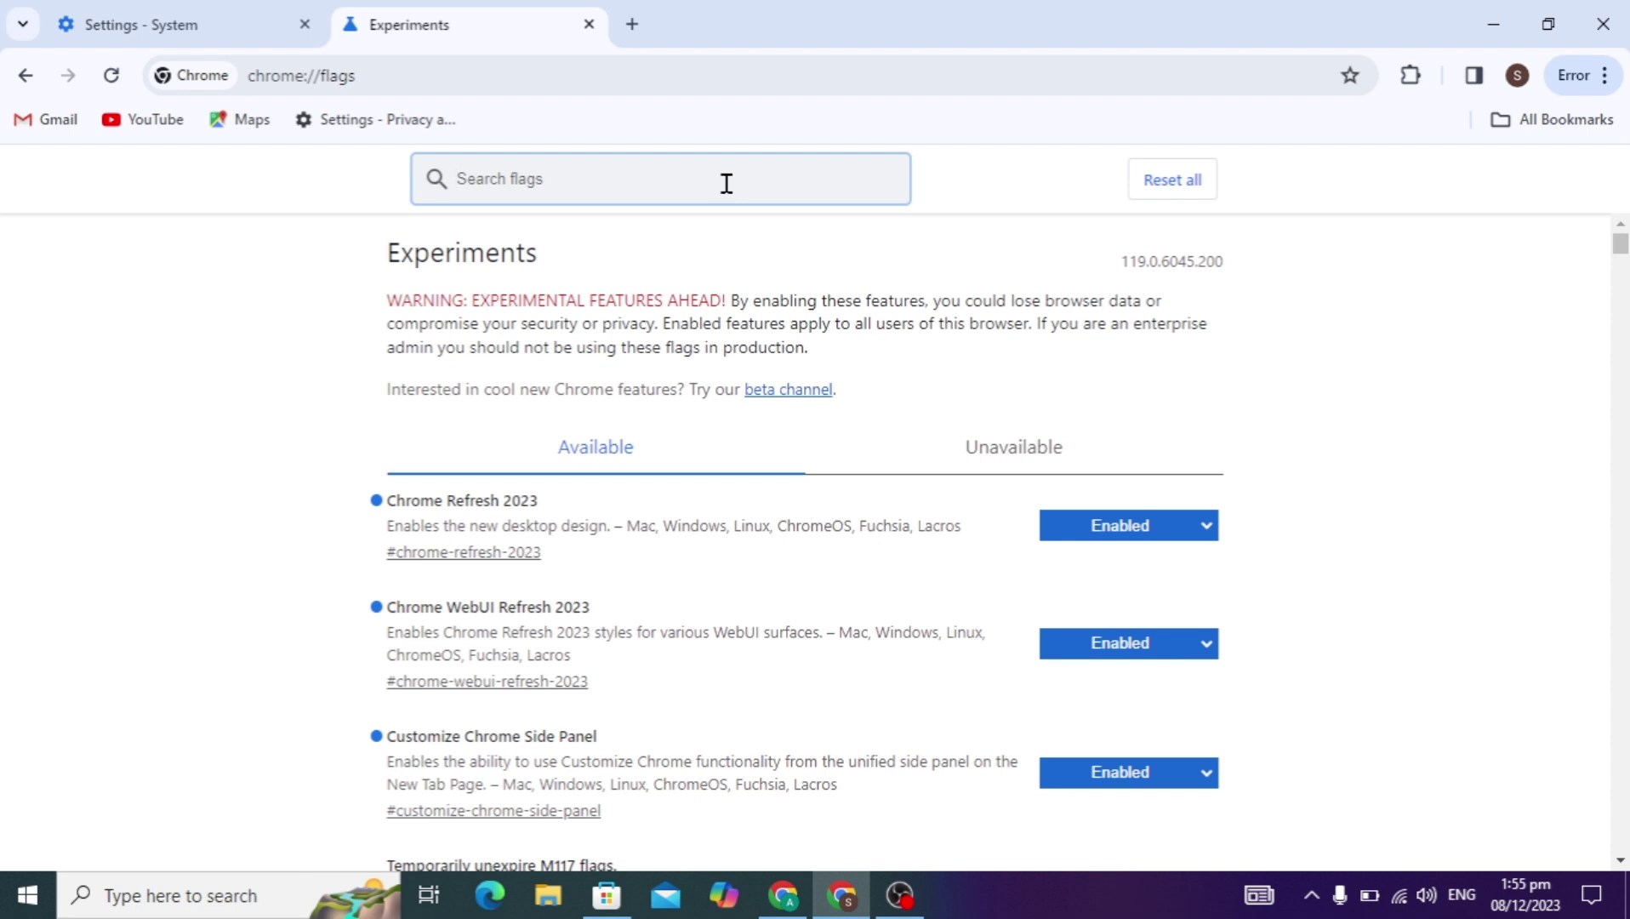
type("par")
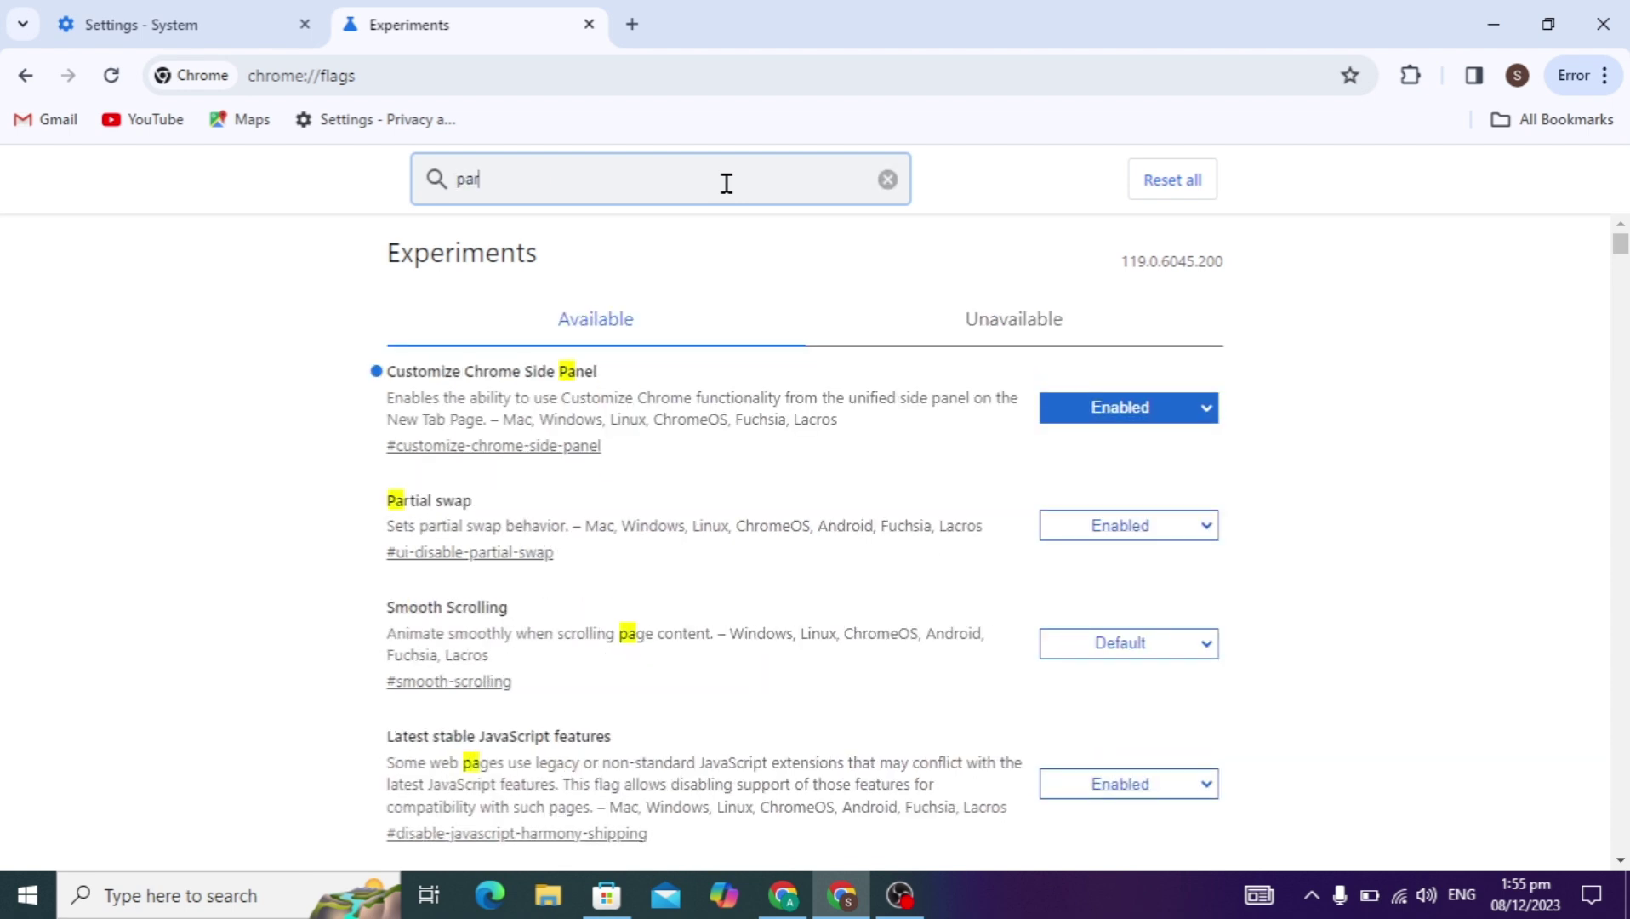
type("allel")
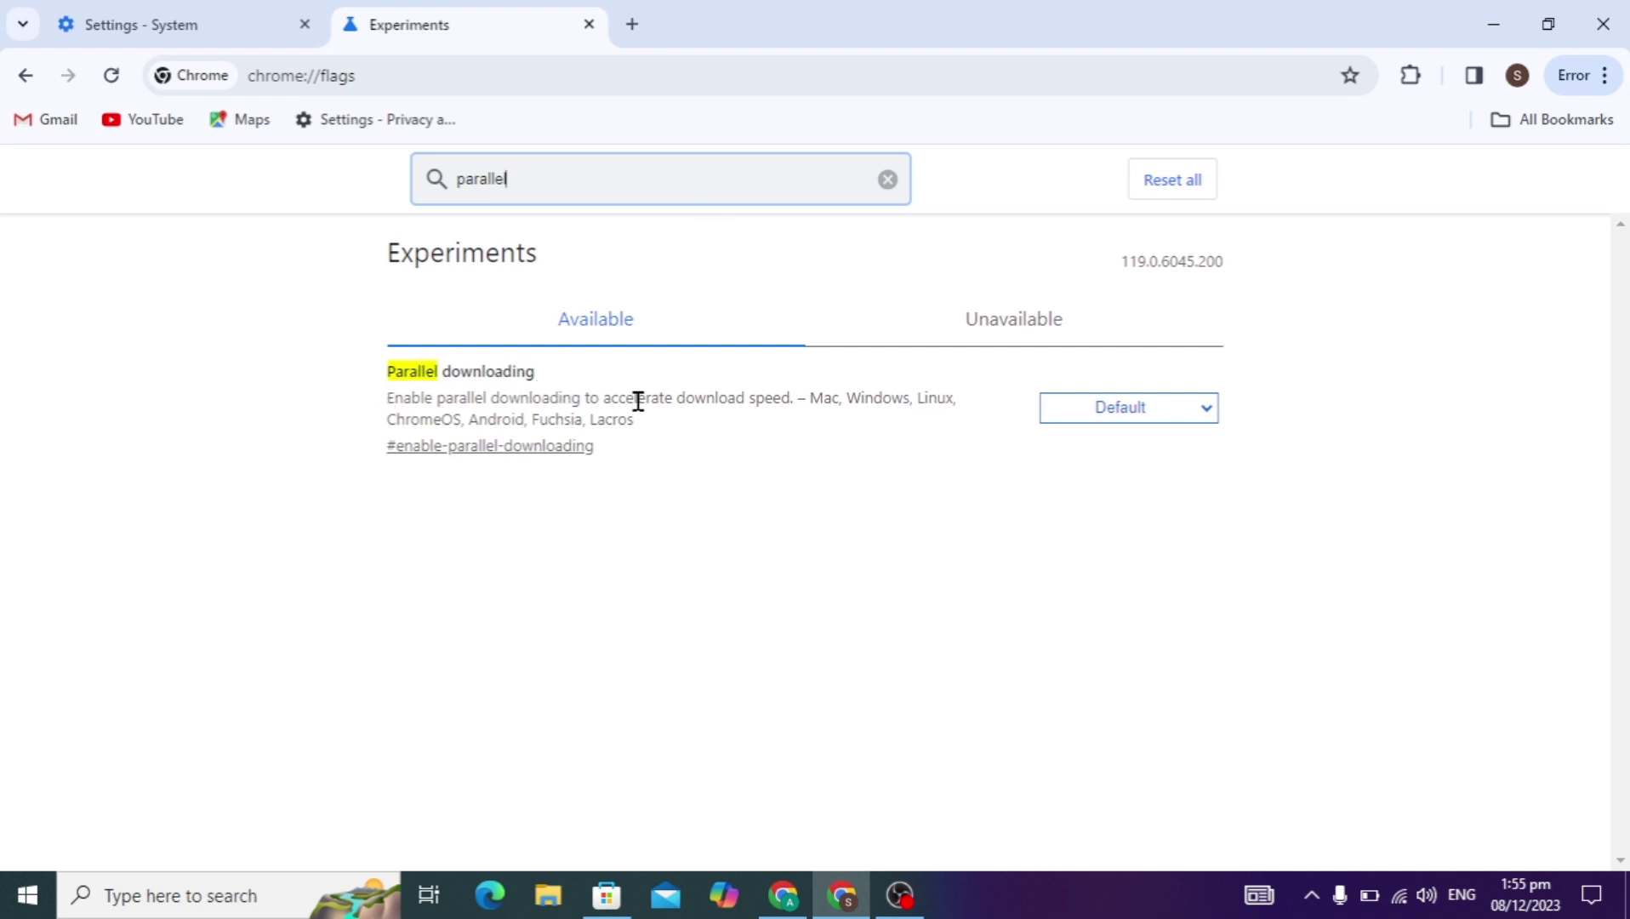
Step: Set the Parallel downloading flag to Enabled
left_click(1189, 411)
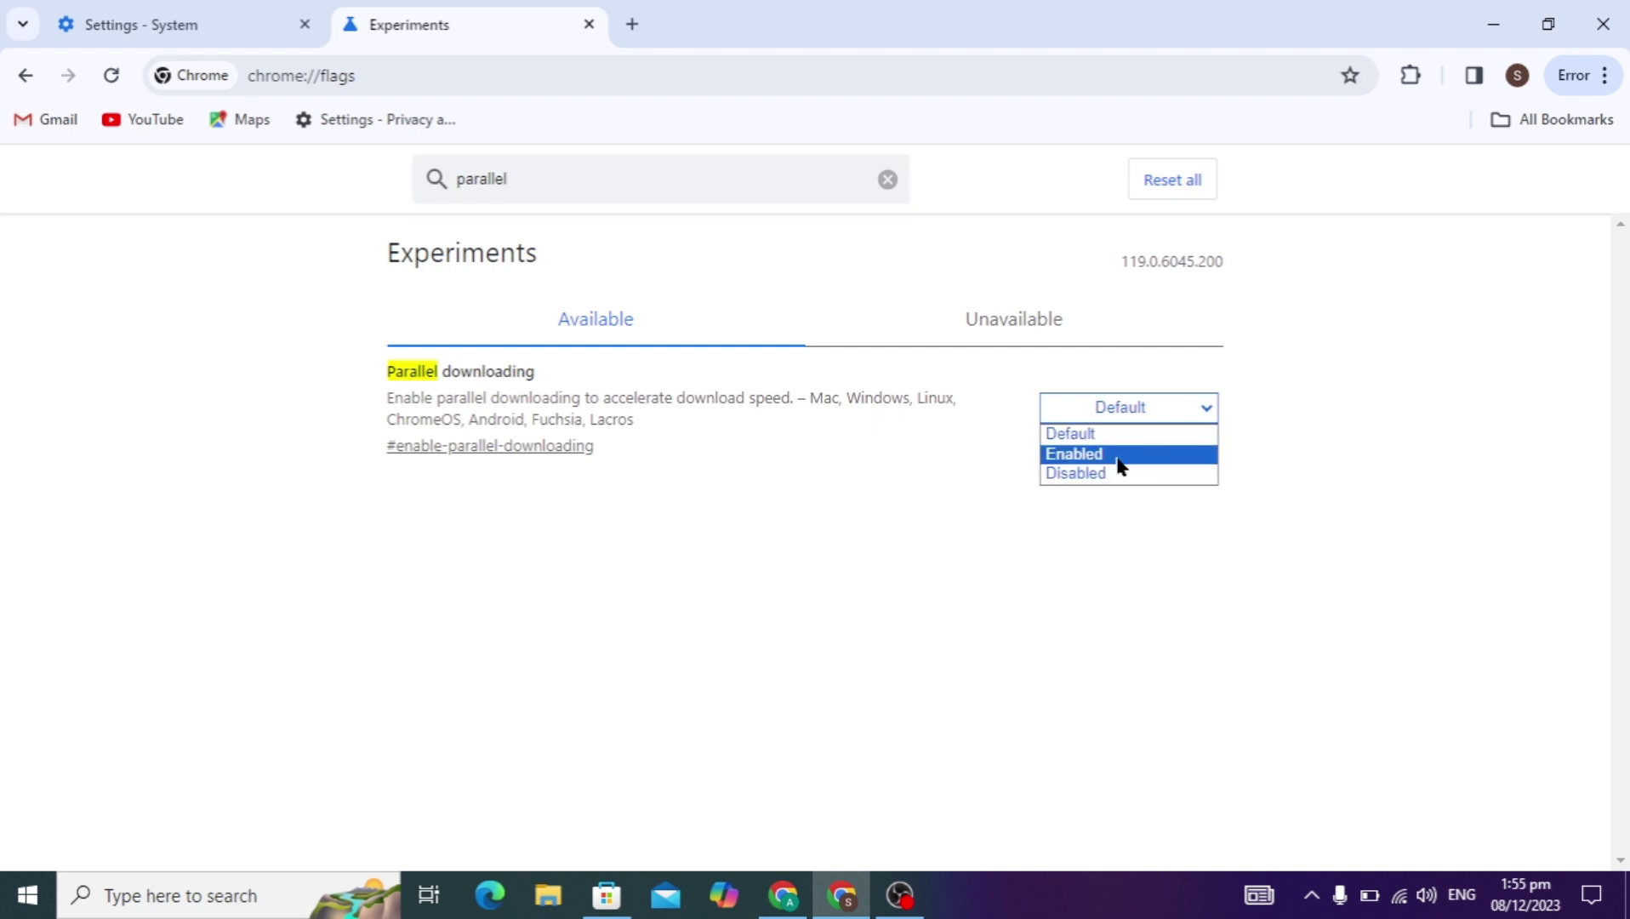
left_click(1194, 463)
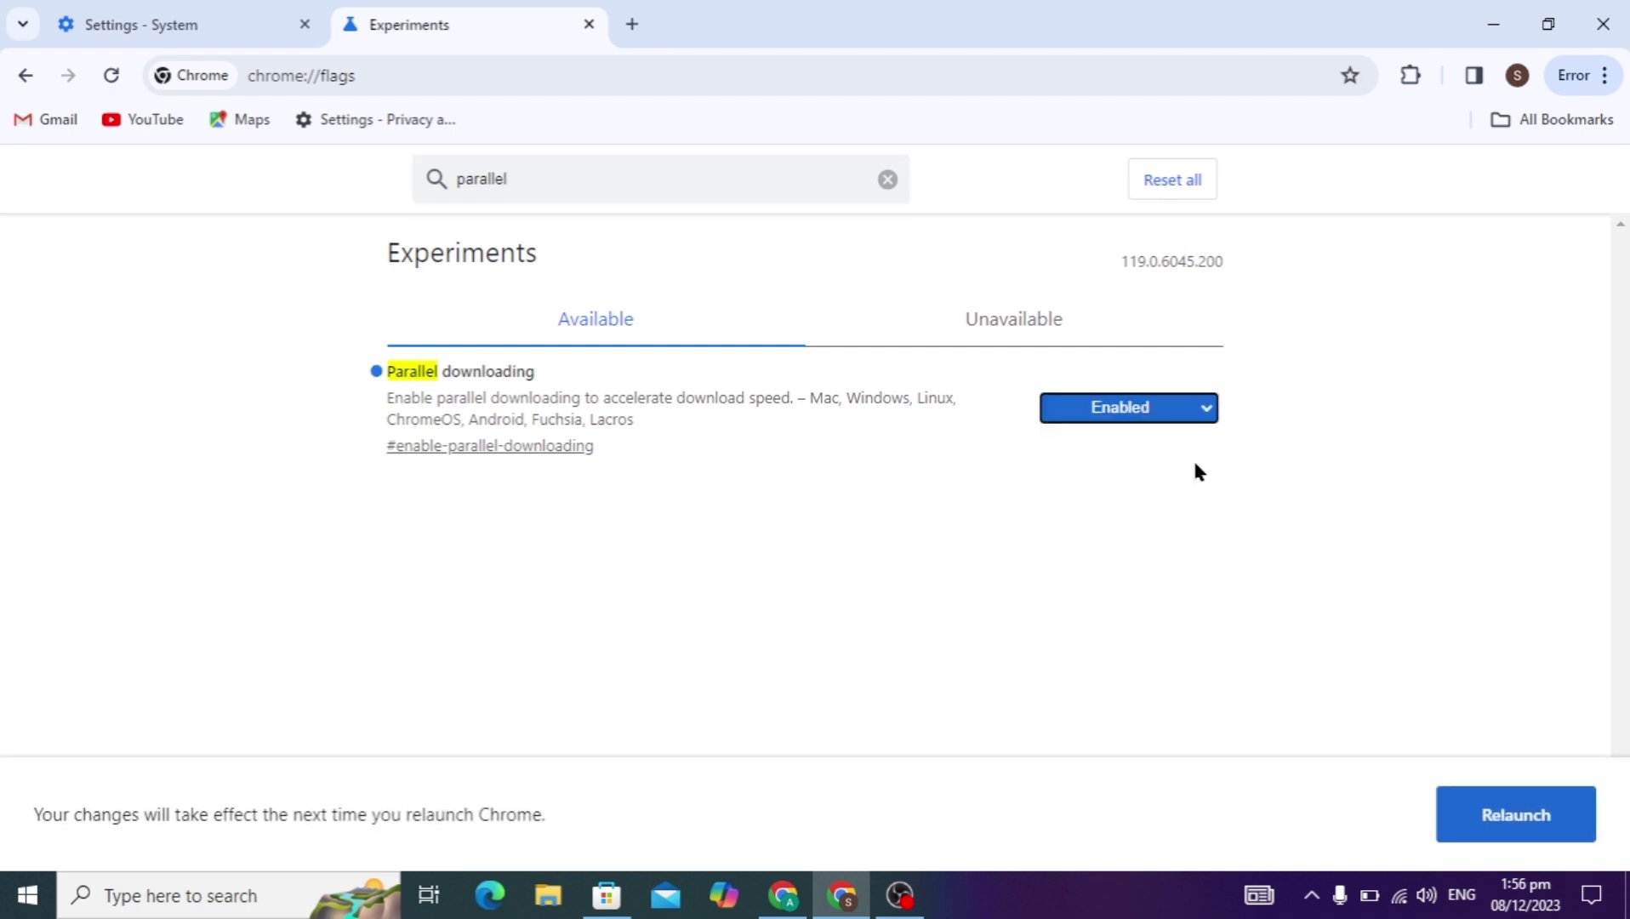